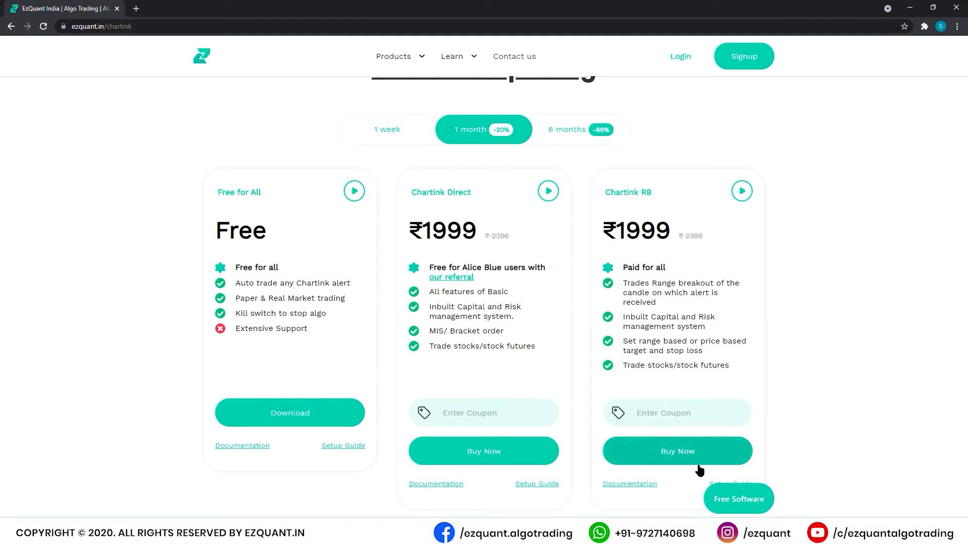
Scroll to the Downloads table and follow the 64-bit Chartink download link.
scroll(772, 310, "down", 5)
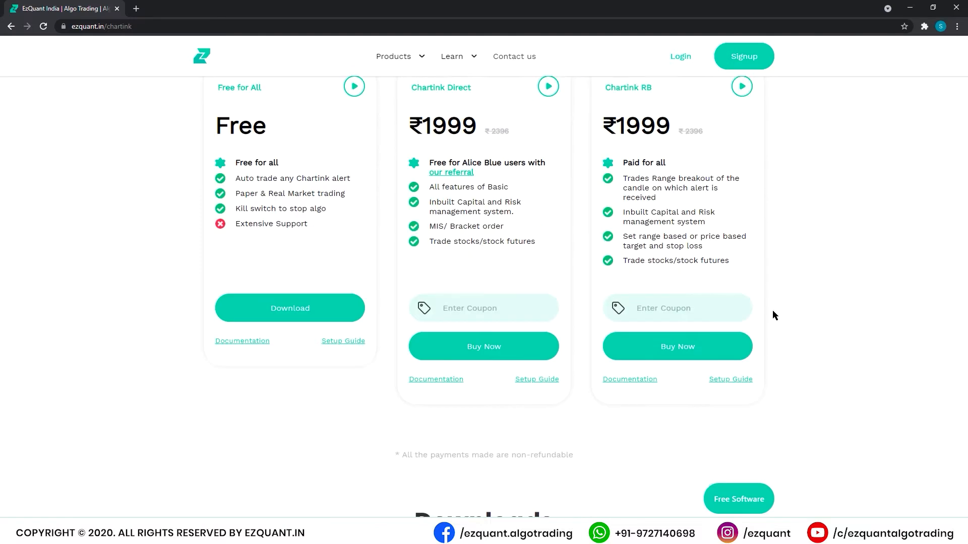
scroll(772, 310, "down", 4)
scroll(775, 316, "down", 4)
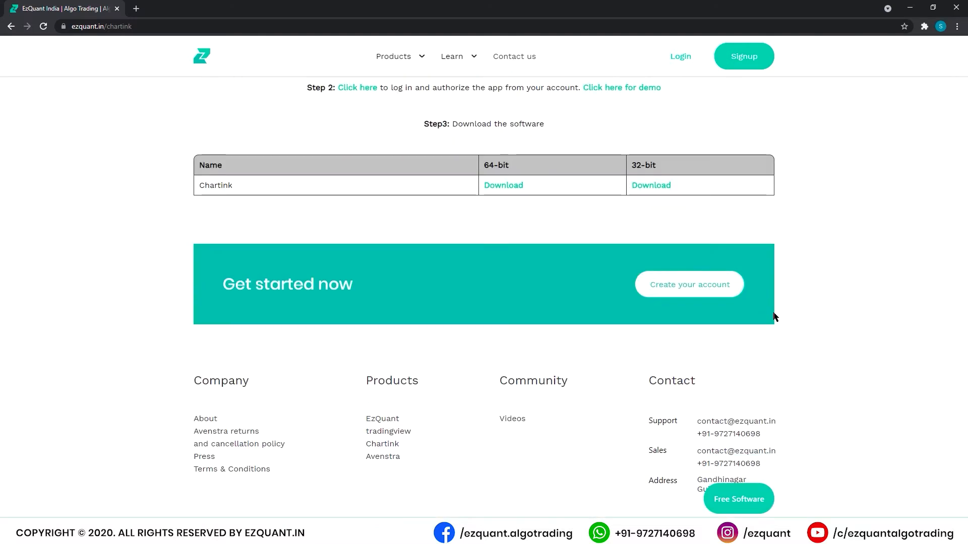
scroll(782, 319, "up", 5)
scroll(789, 323, "down", 3)
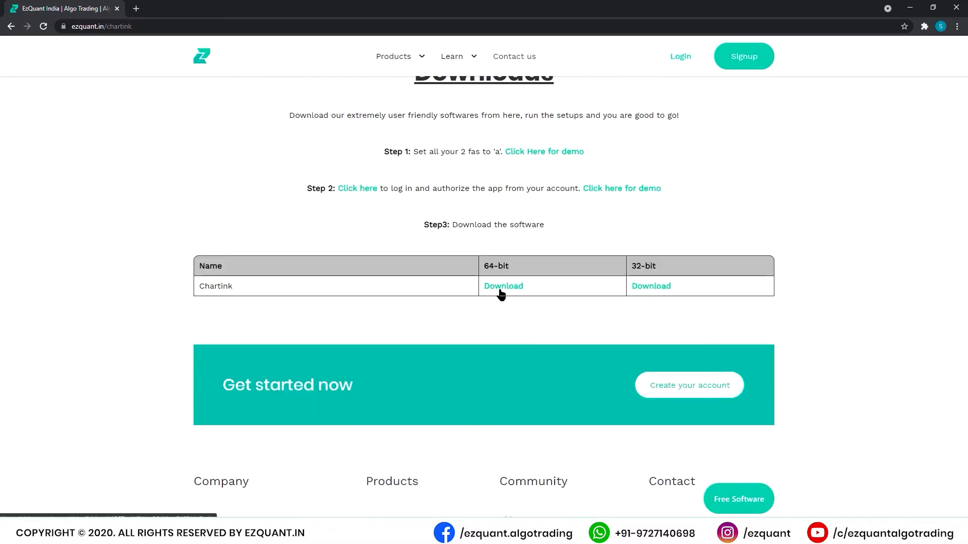
left_click(500, 286)
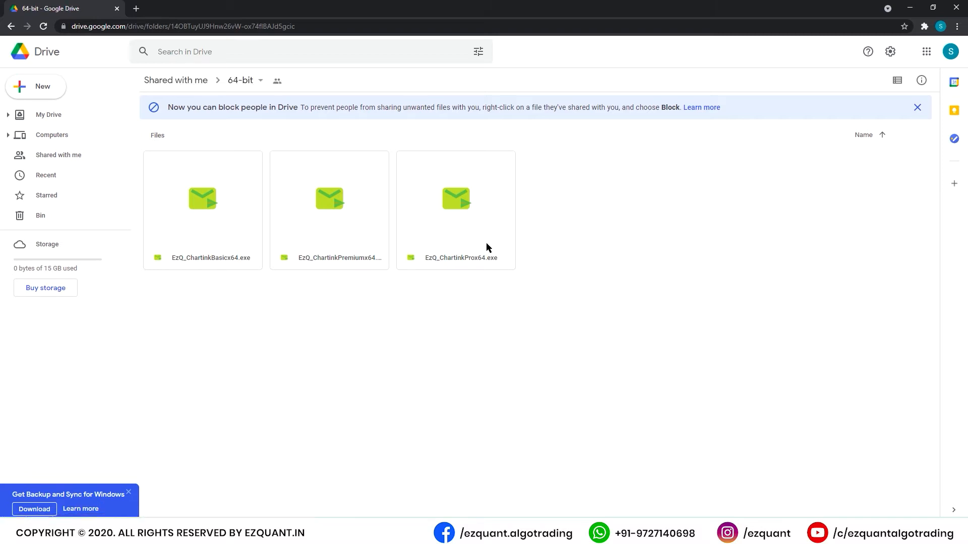
Download EzQ_ChartinkPremiumx64.exe from the Drive folder, bypassing the virus-scan warning.
right_click(350, 230)
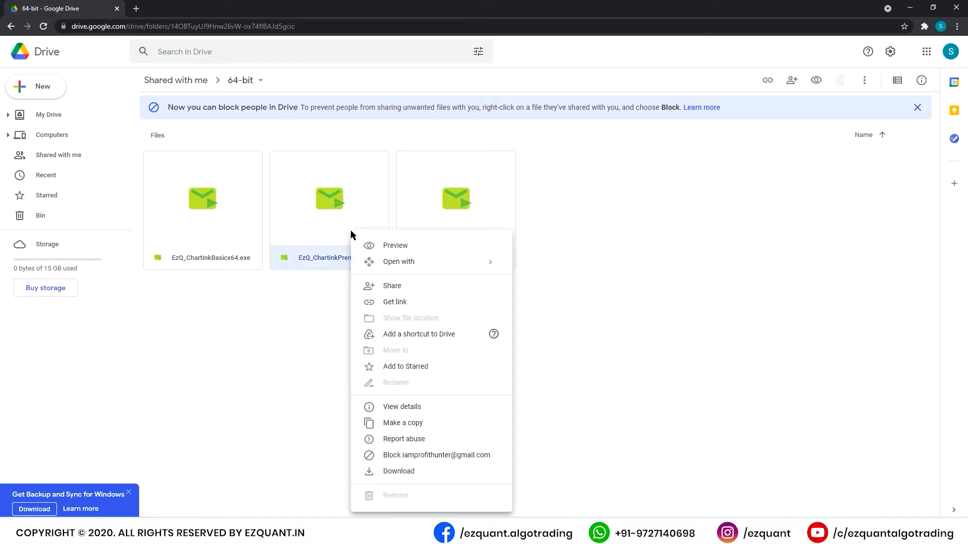
left_click(396, 477)
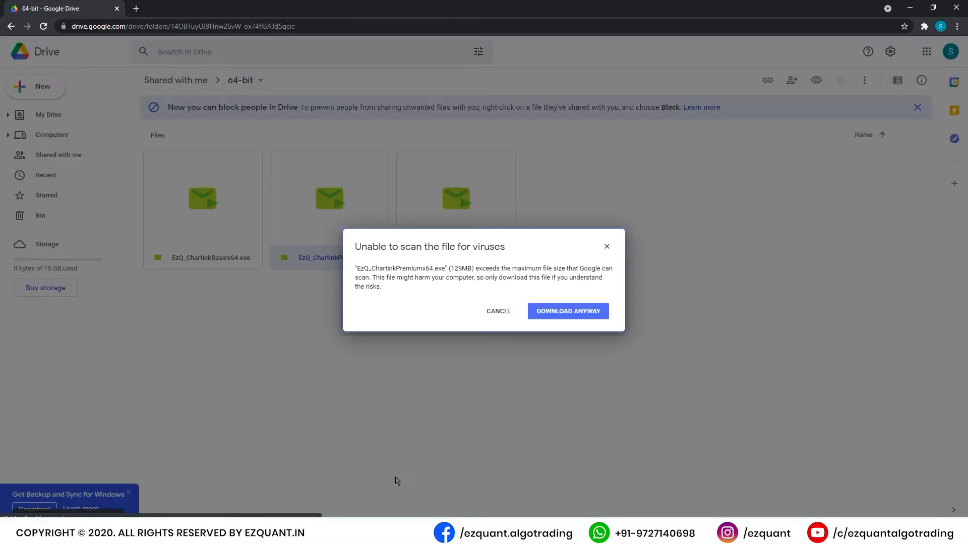
left_click(581, 313)
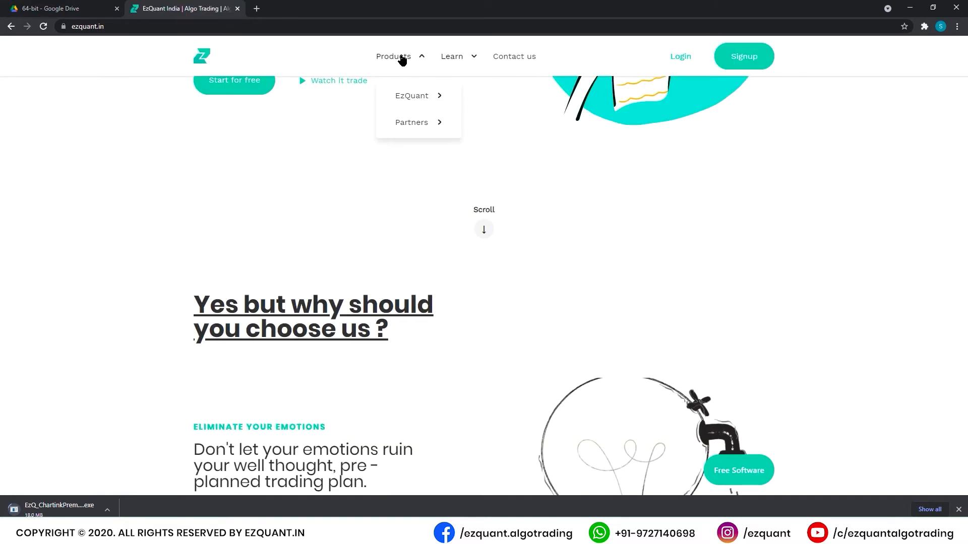
From the Chartink product page's pricing section, open the Chartink RB Documentation link in a new tab.
mouse_move(443, 100)
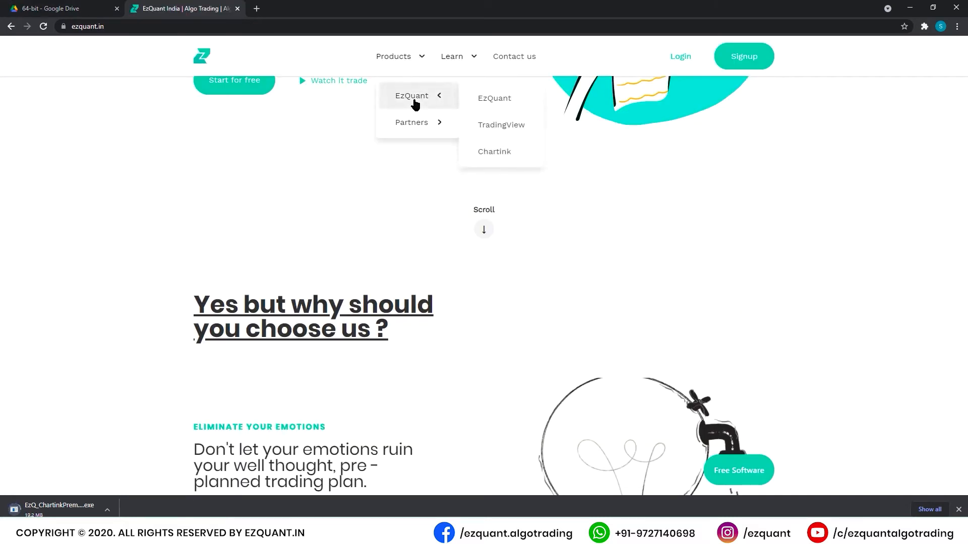
left_click(500, 154)
scroll(506, 312, "down", 10)
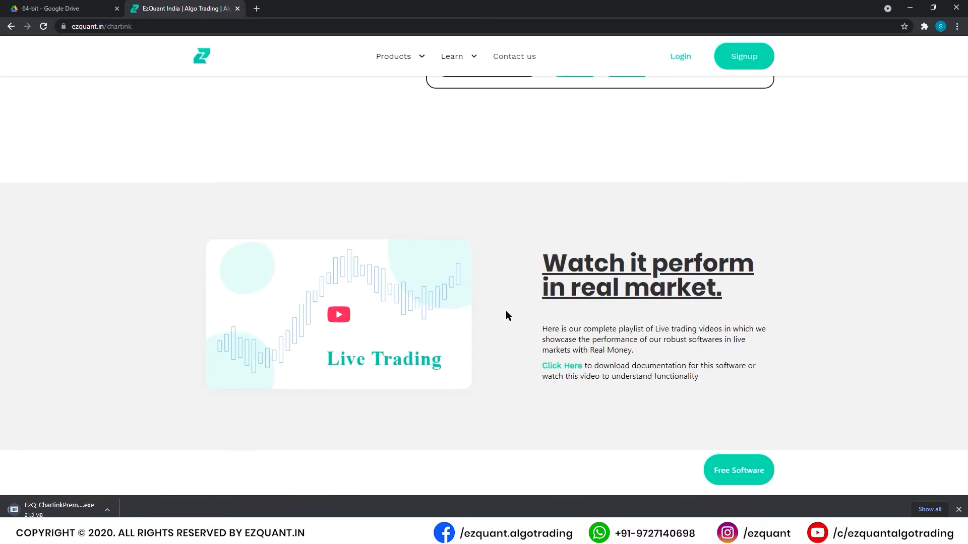
scroll(506, 315, "down", 5)
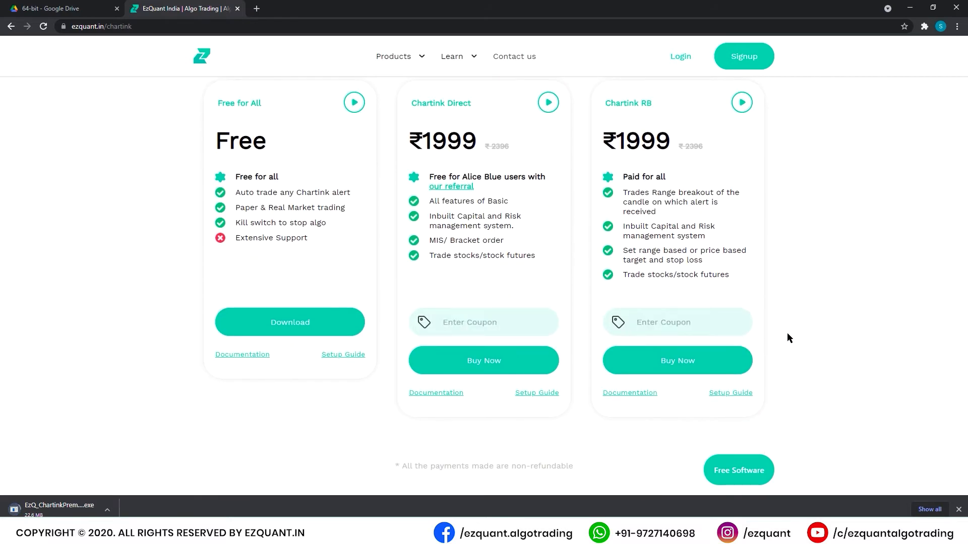
right_click(629, 397)
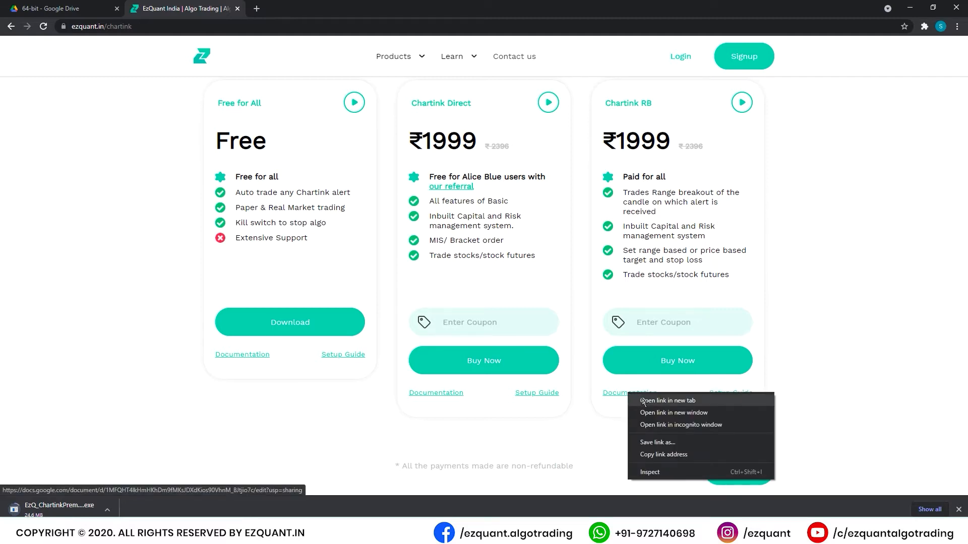
left_click(643, 401)
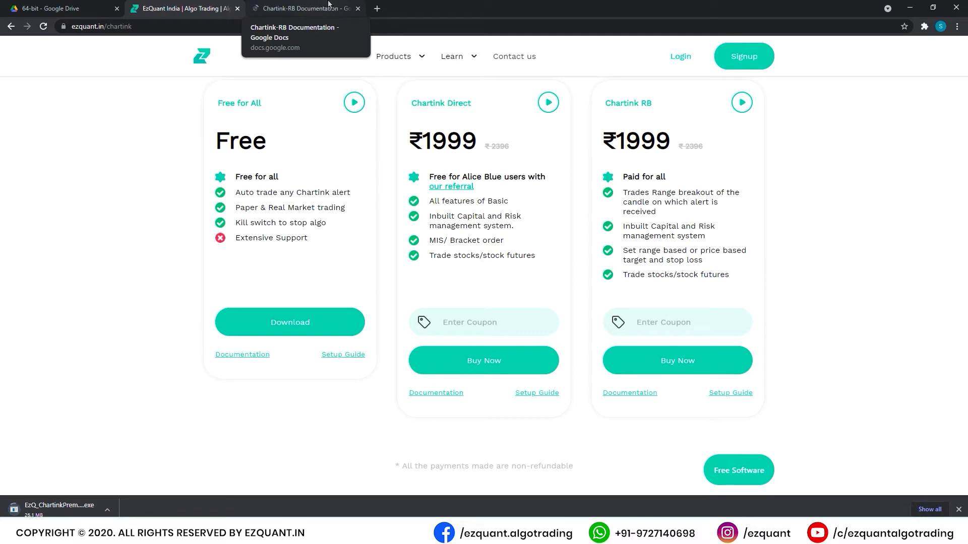
Browse the doc outline (Features, How to get started?, Chartink setup, Important Notes) and highlight steps 1–2.
left_click(328, 5)
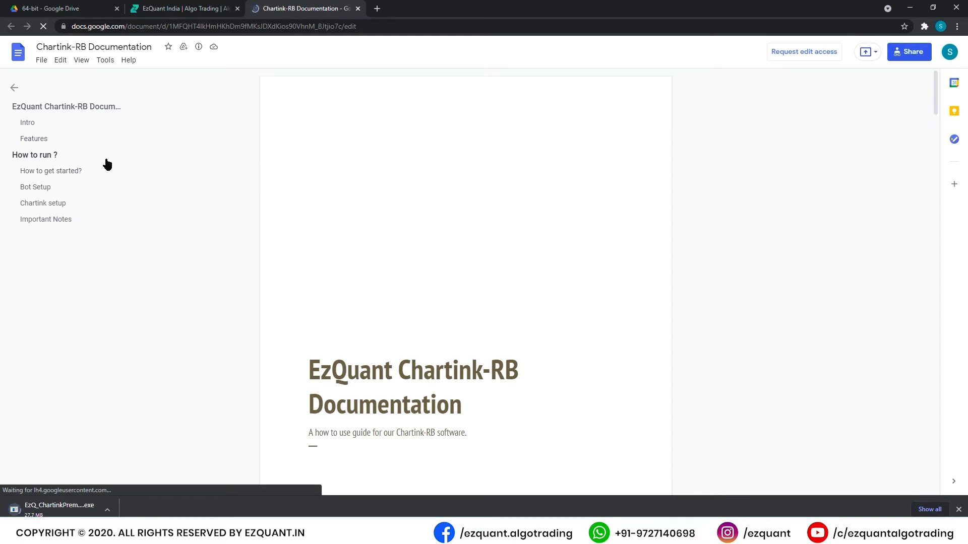
left_click(30, 140)
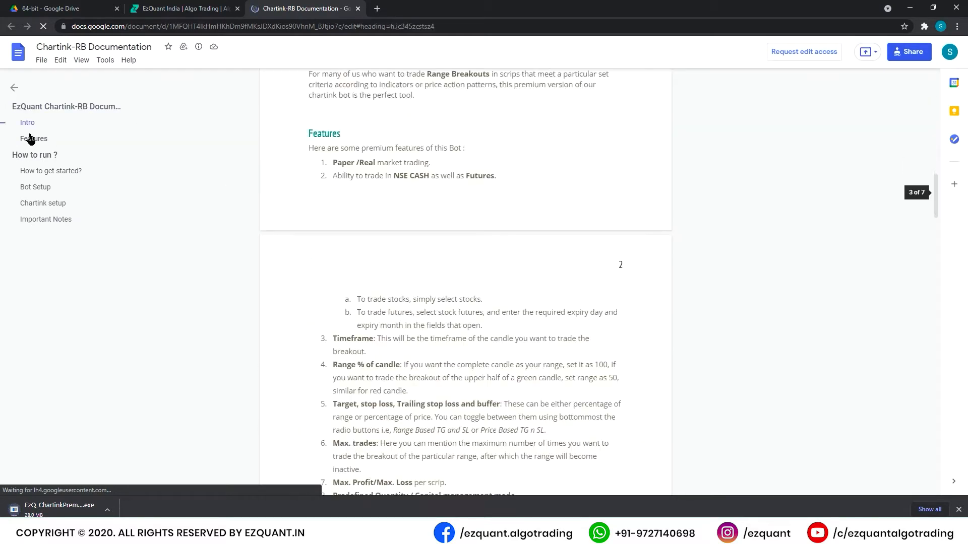
left_click(53, 173)
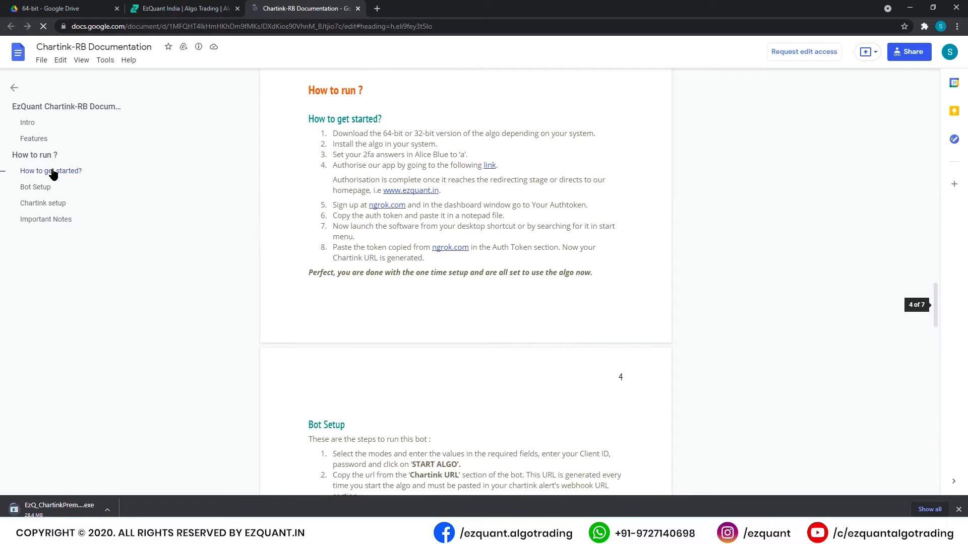
left_click(55, 206)
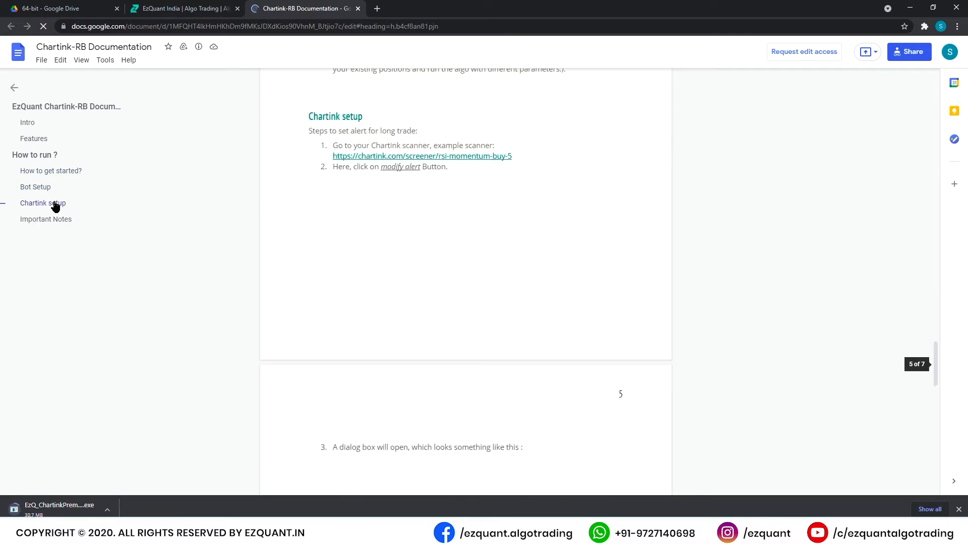
left_click(53, 219)
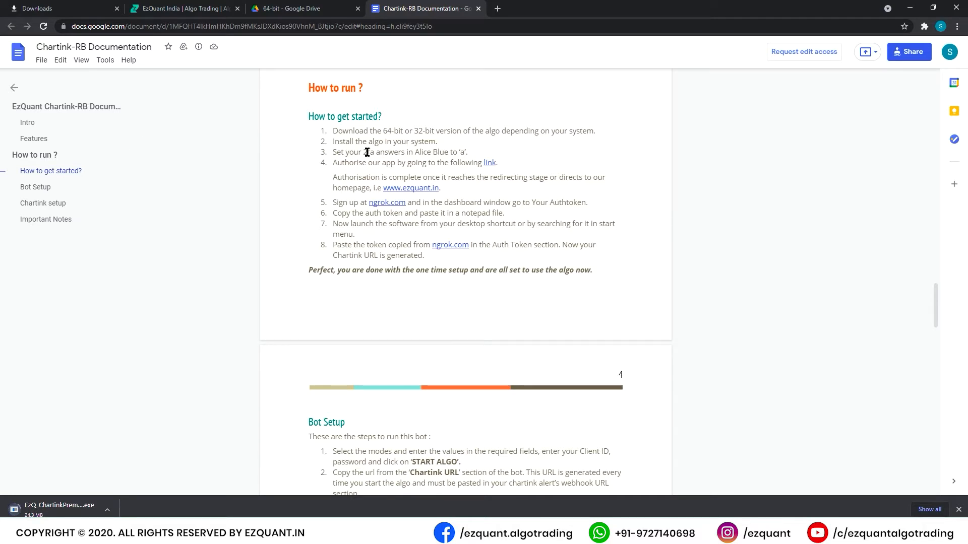
left_click_drag(334, 131, 599, 128)
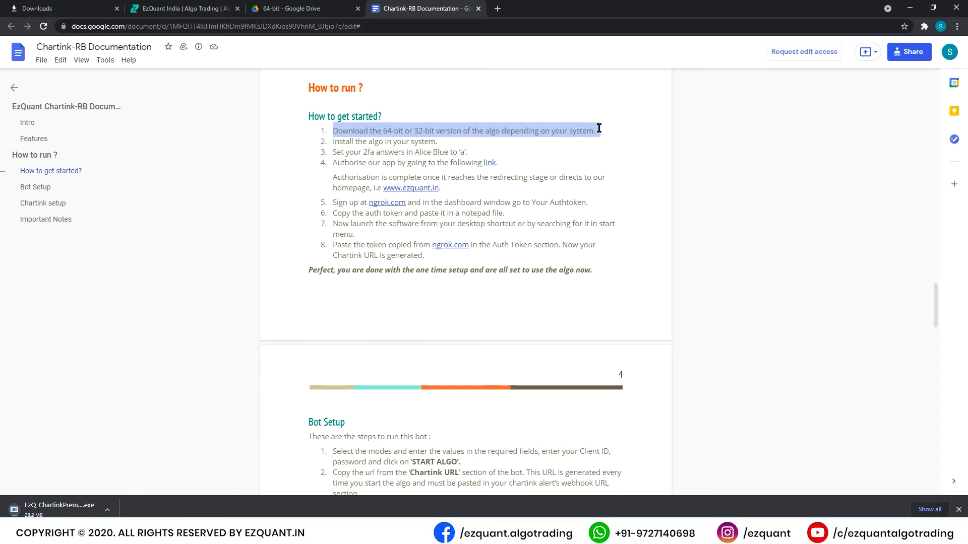
left_click_drag(330, 141, 434, 139)
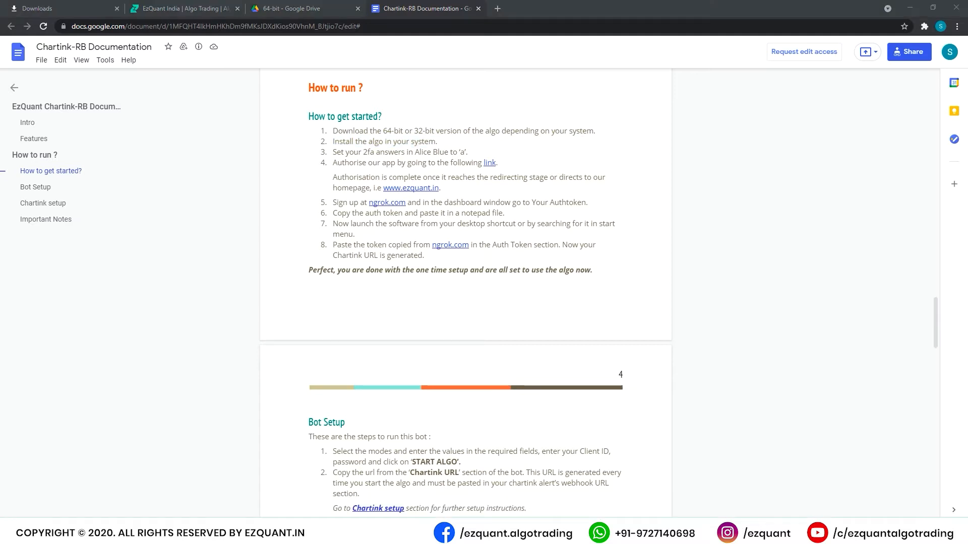
Accept the licence, install EzQ_Chartink_premium with the default options, and finish the wizard.
left_click(375, 331)
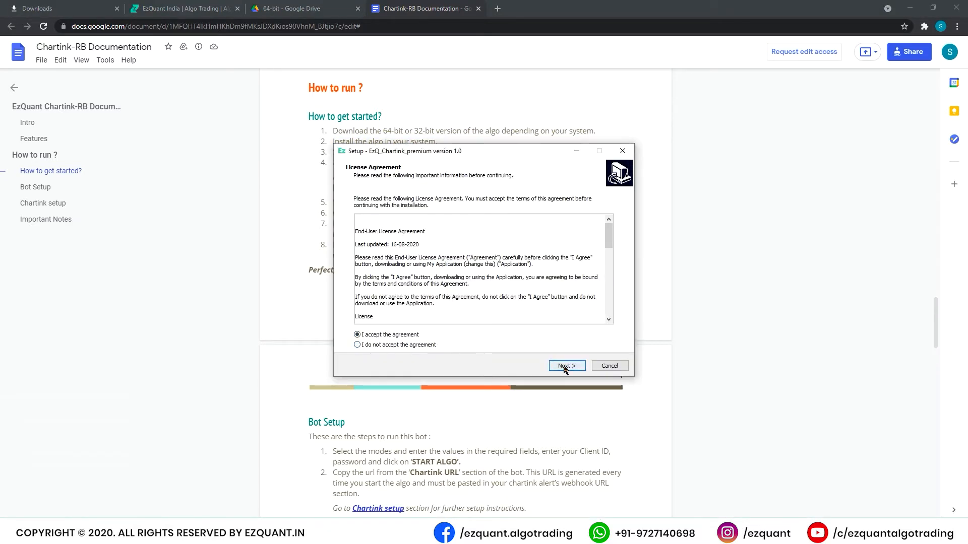
left_click(565, 367)
left_click(565, 366)
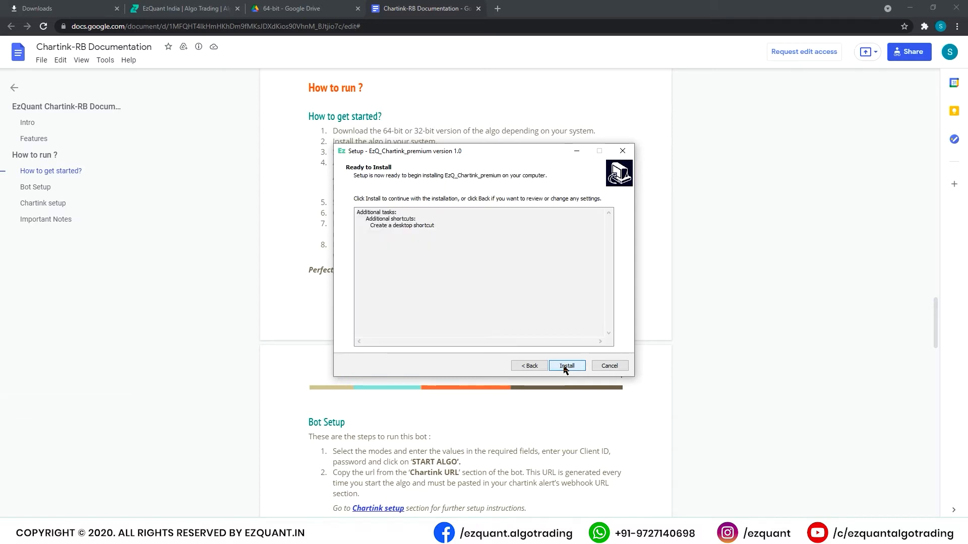
left_click(564, 369)
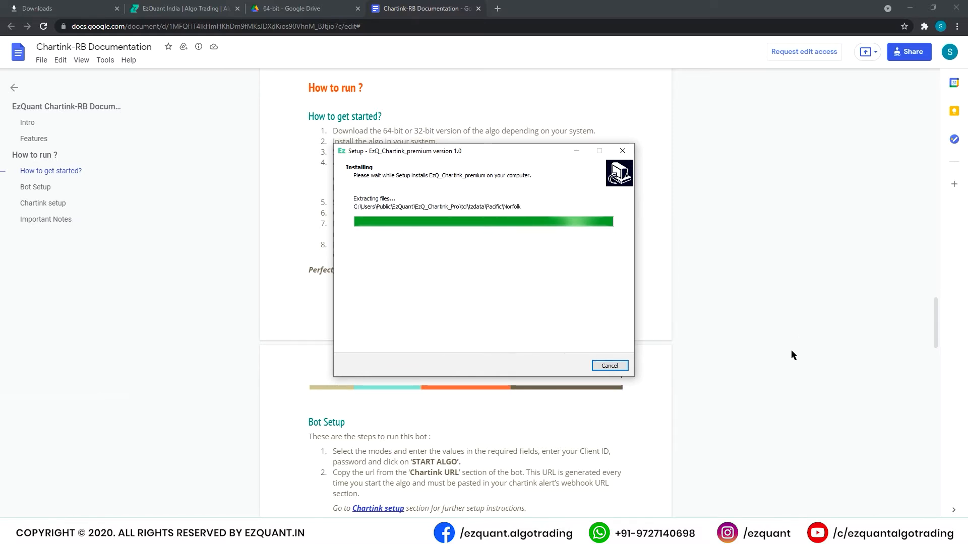
left_click(556, 367)
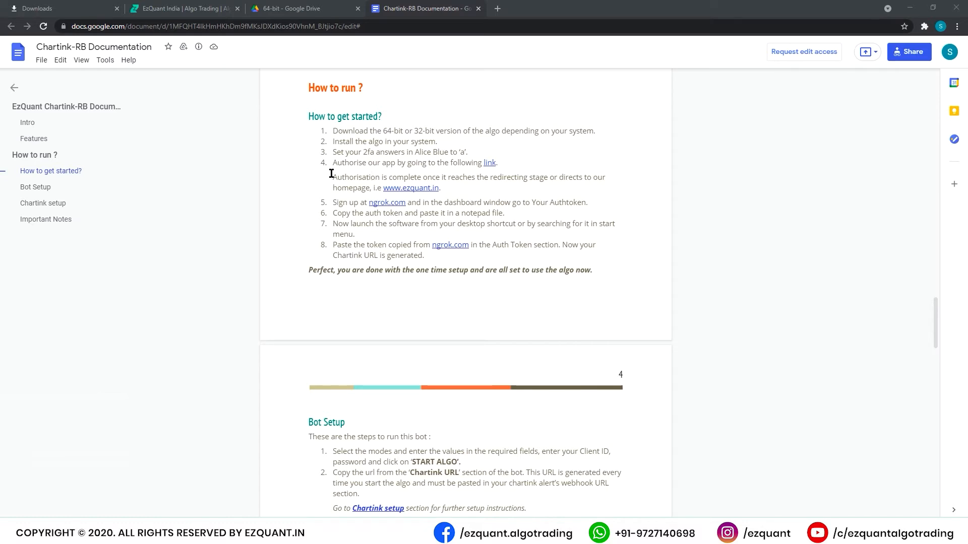
Highlight doc step 3 and open the Alice Blue Ant Web site in a new tab.
left_click_drag(333, 153, 478, 152)
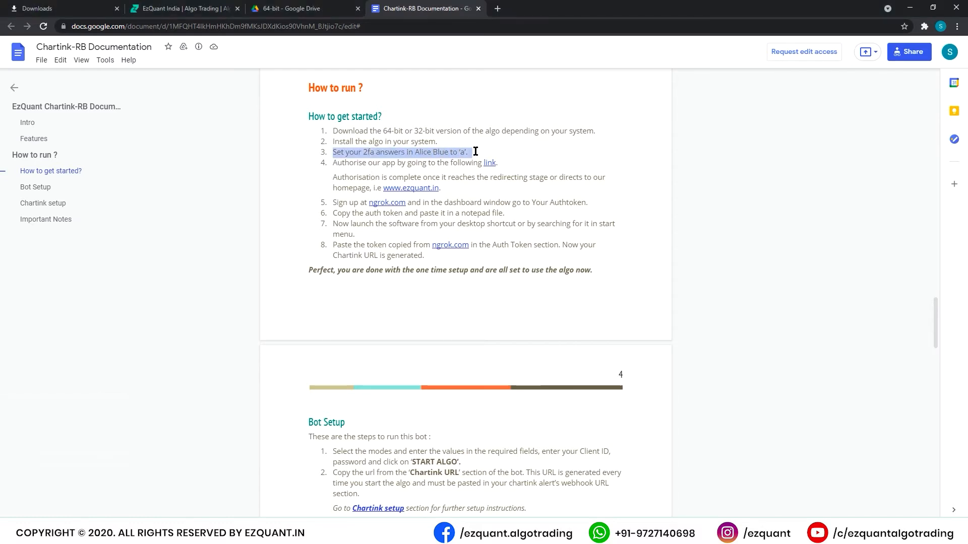
left_click(497, 9)
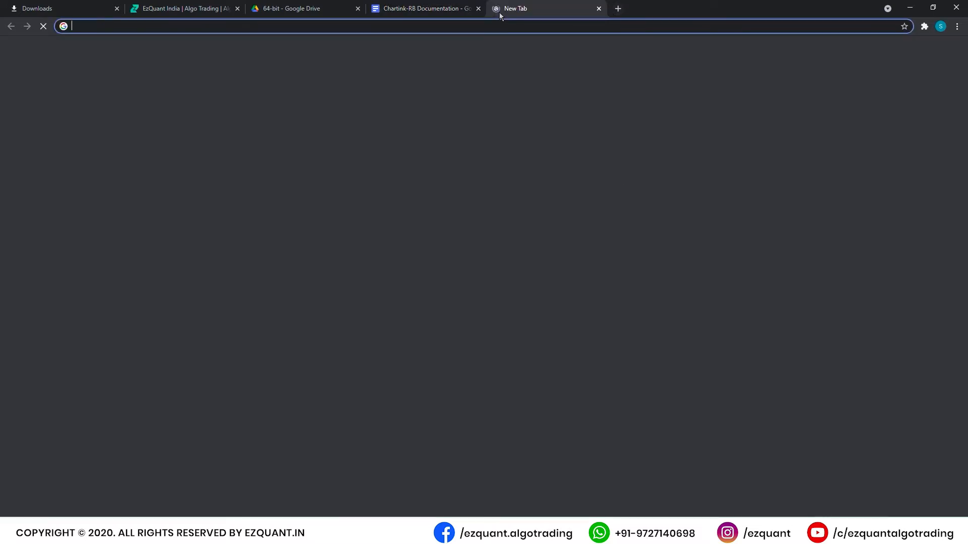
type("ant.aliceblueonline.com")
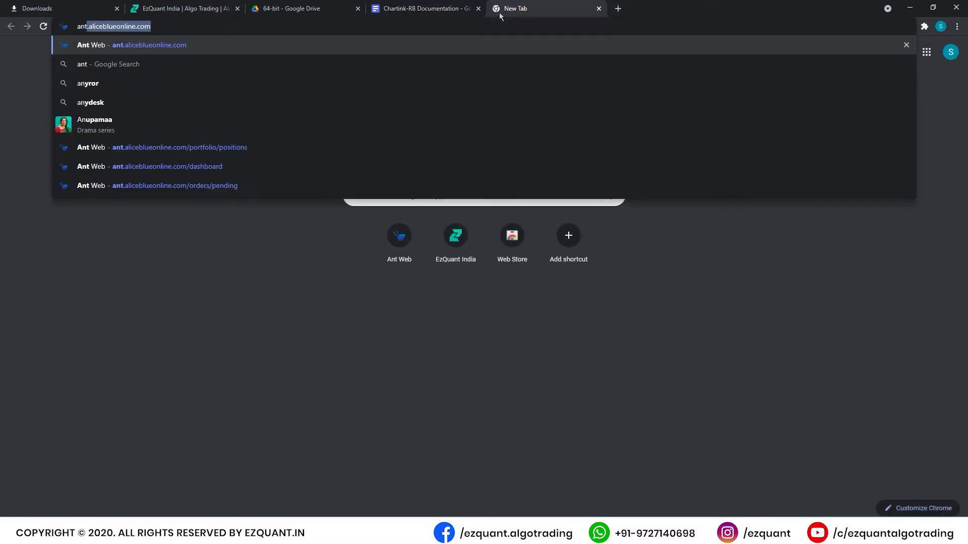
key("Return")
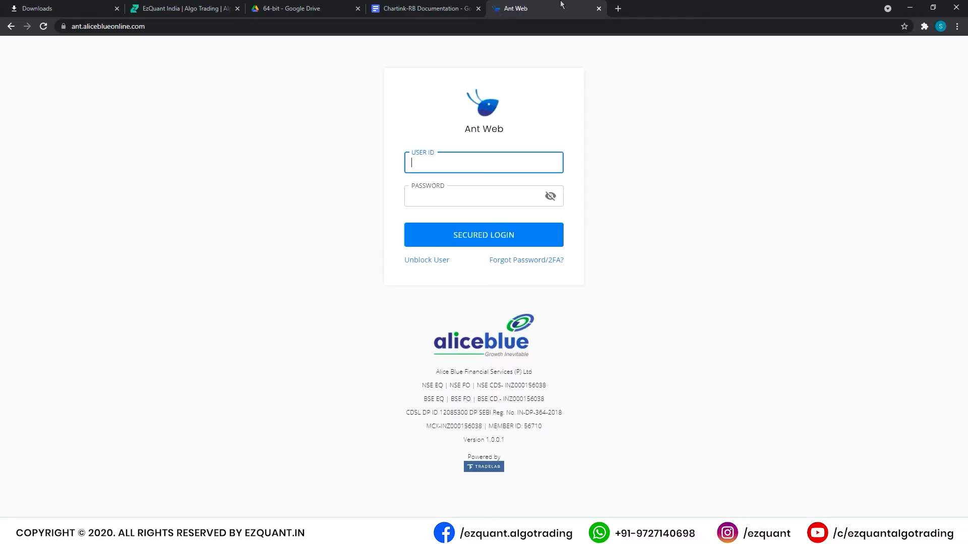
On the recovery page, fill in the user ID and e-mail, and request a 2FA reset.
left_click(515, 261)
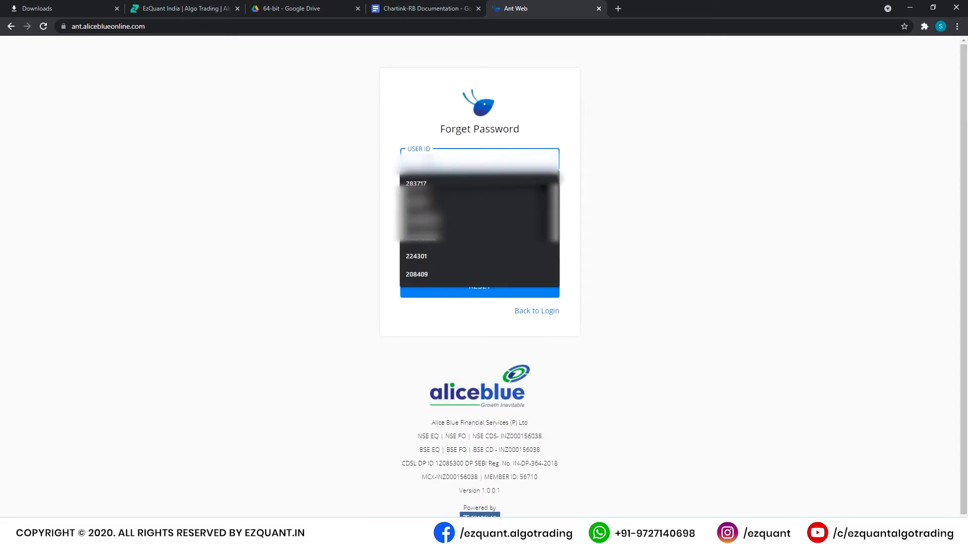
left_click(812, 218)
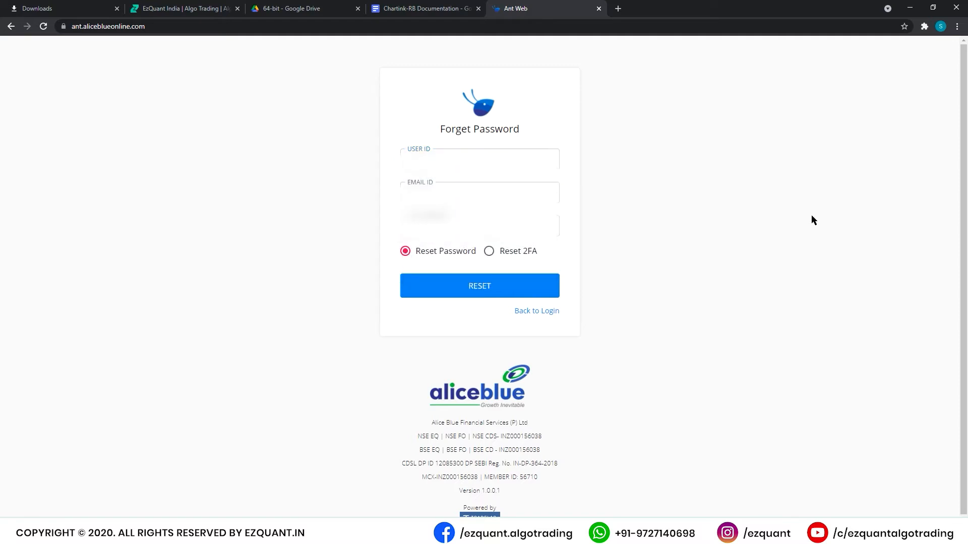
left_click(504, 153)
left_click(466, 184)
left_click(455, 192)
left_click(449, 222)
left_click(448, 225)
left_click(450, 250)
left_click(499, 254)
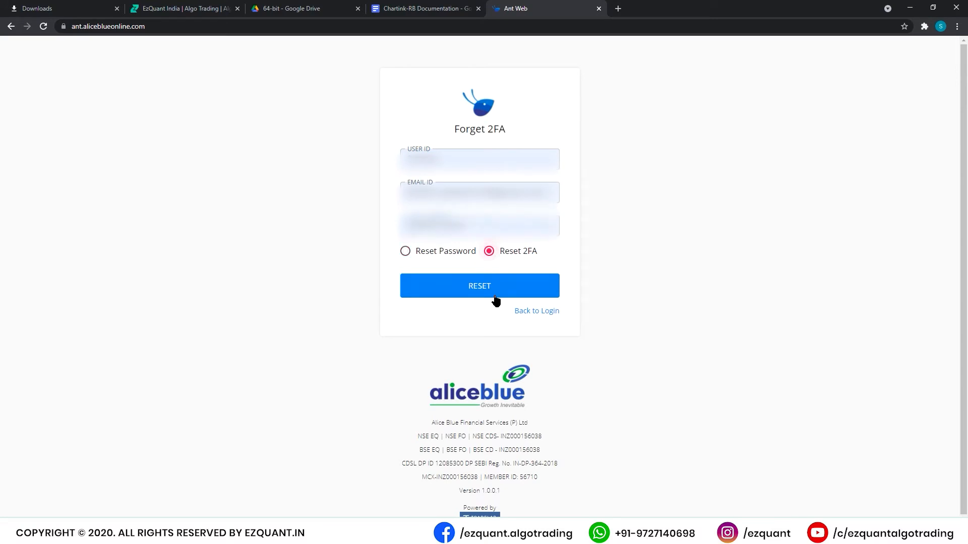
left_click(452, 292)
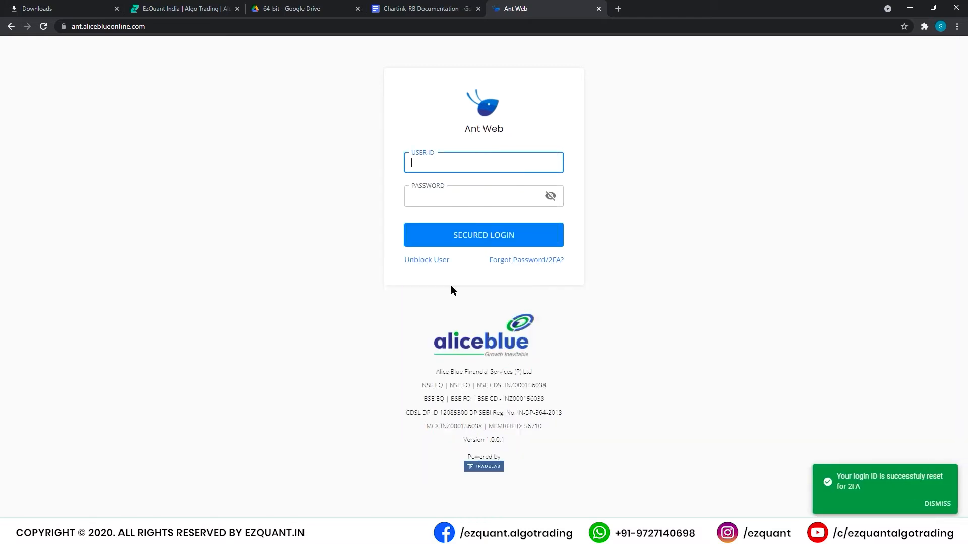
left_click(458, 166)
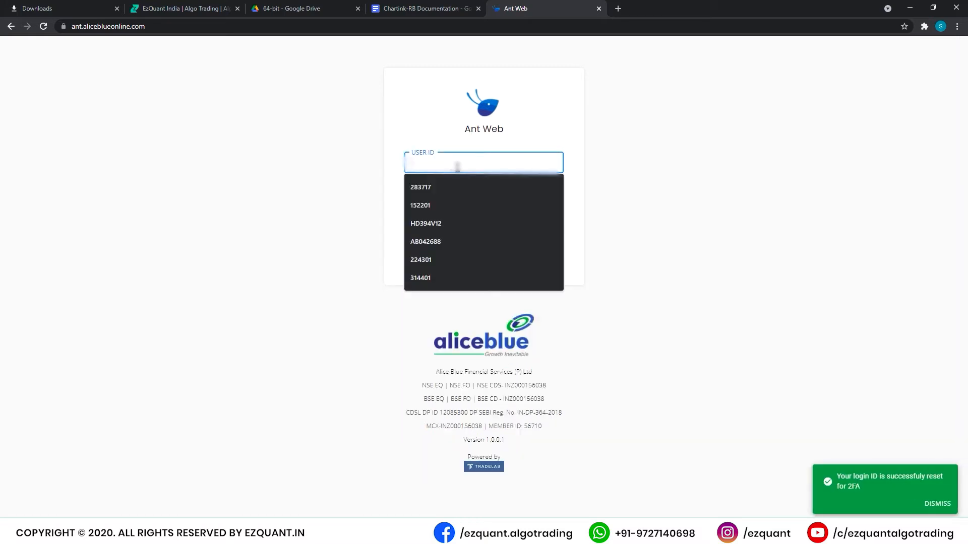
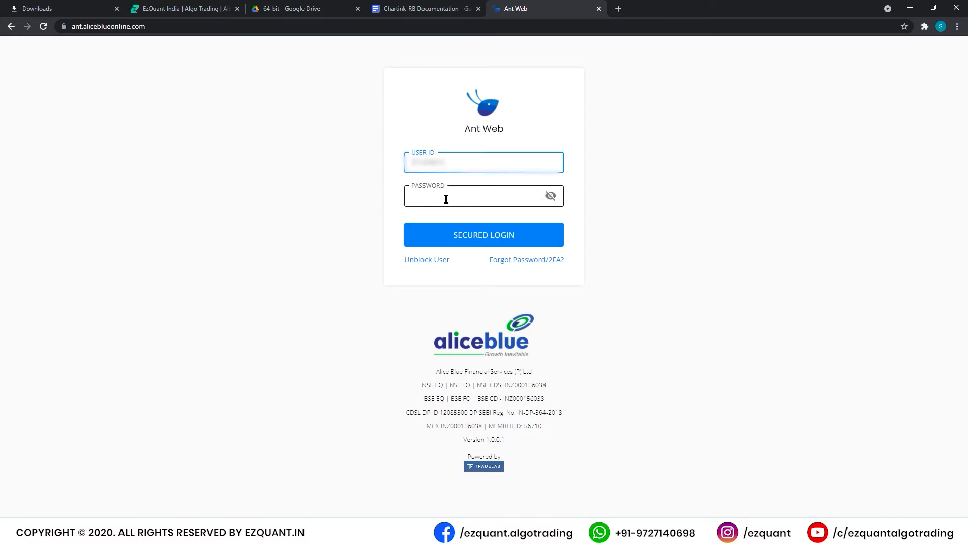
Log in to Ant Web with the user ID and account password.
left_click(445, 199)
type("•••••")
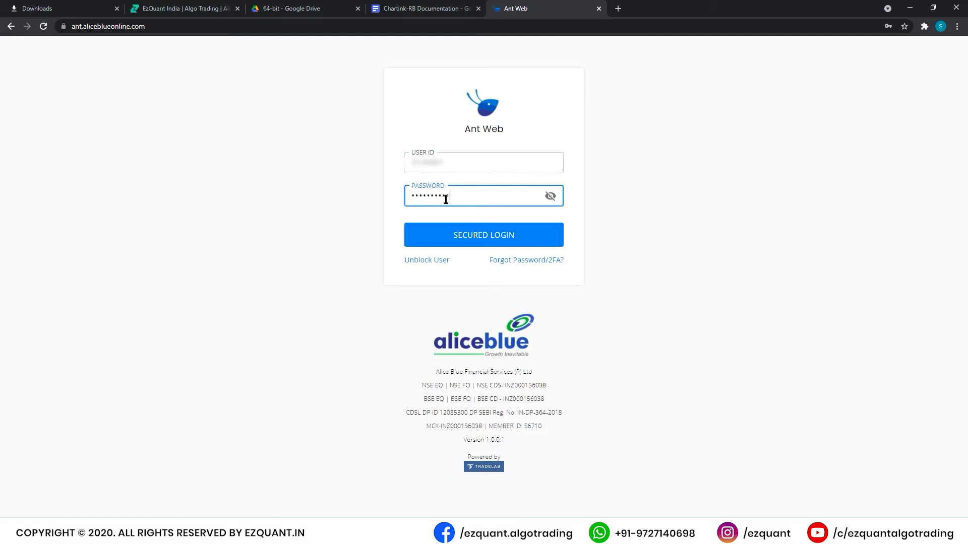
left_click(548, 237)
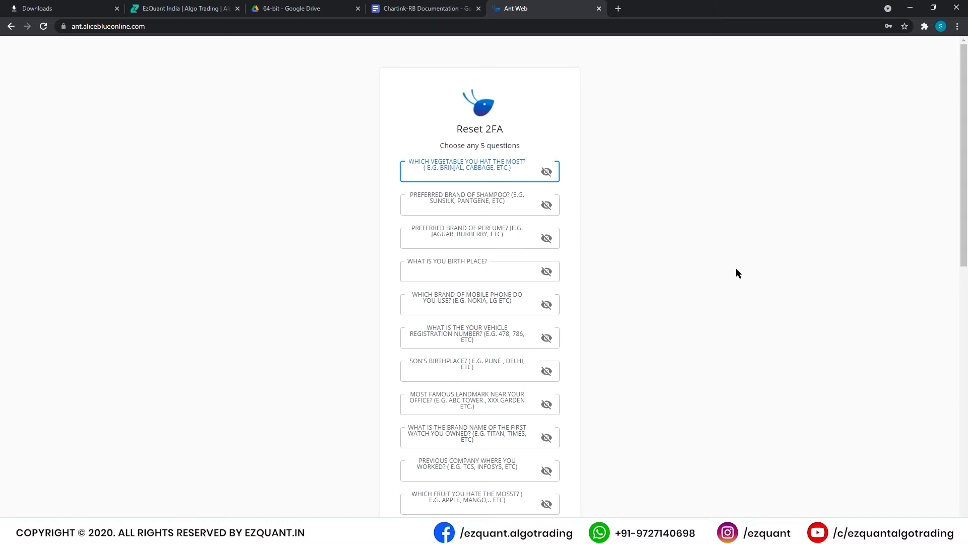
Answer the five security questions (shampoo, perfume, birth place, phone brand) with 'a' and submit.
type("•")
left_click(438, 208)
type("a")
left_click(547, 172)
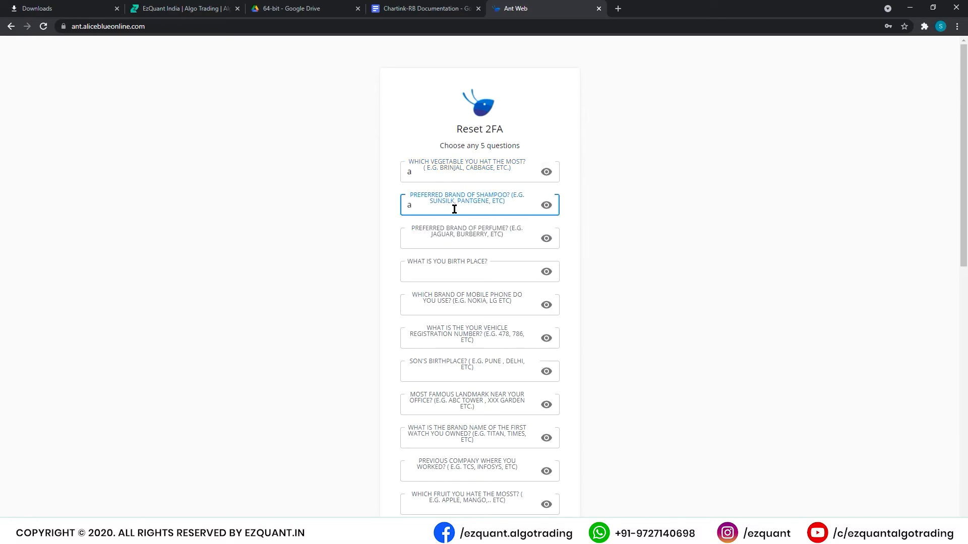
left_click(428, 246)
type("a")
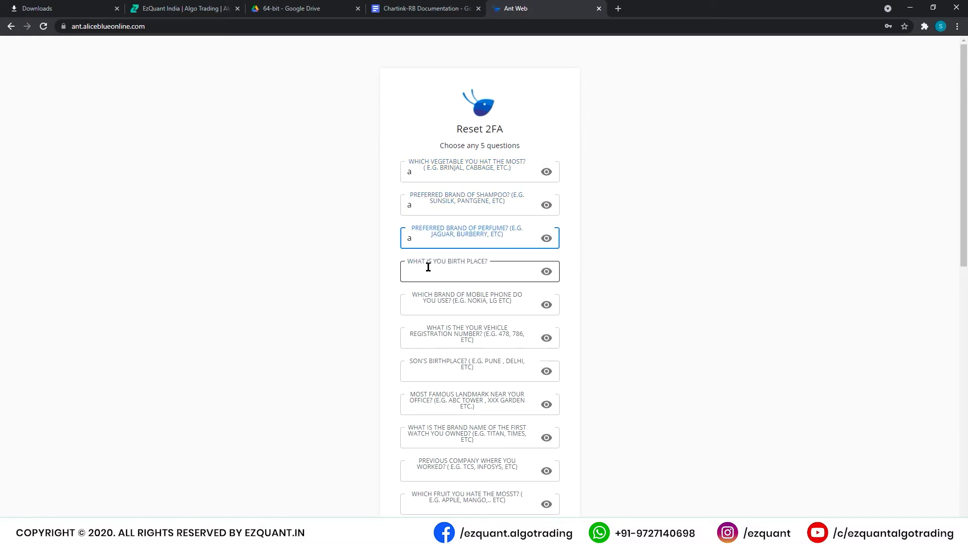
left_click(428, 270)
type("a")
left_click(421, 307)
type("a")
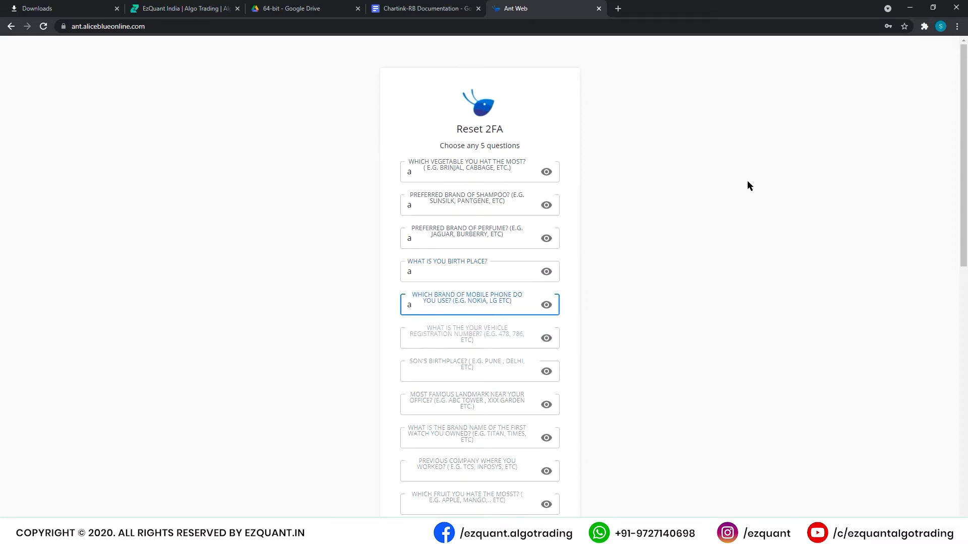
scroll(747, 181, "down", 4)
scroll(749, 193, "down", 7)
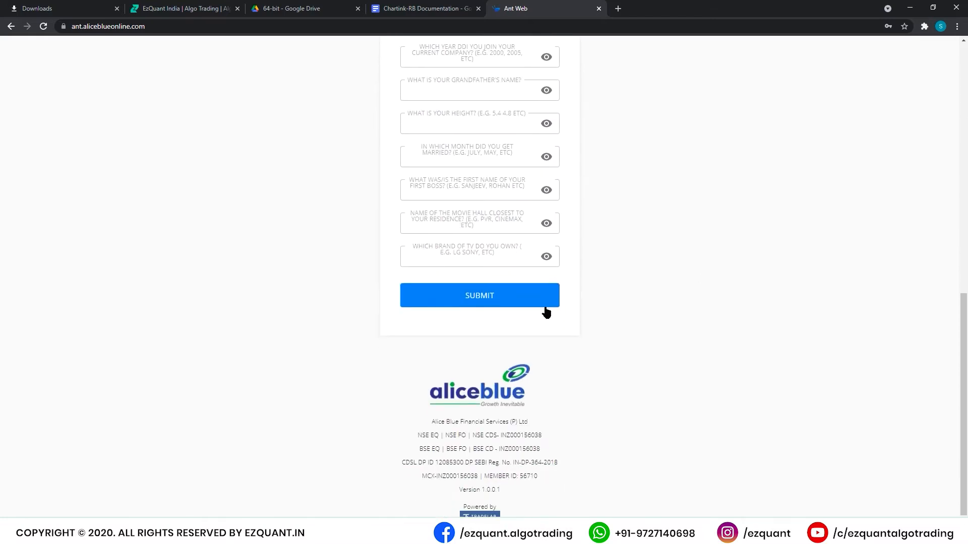
left_click(492, 301)
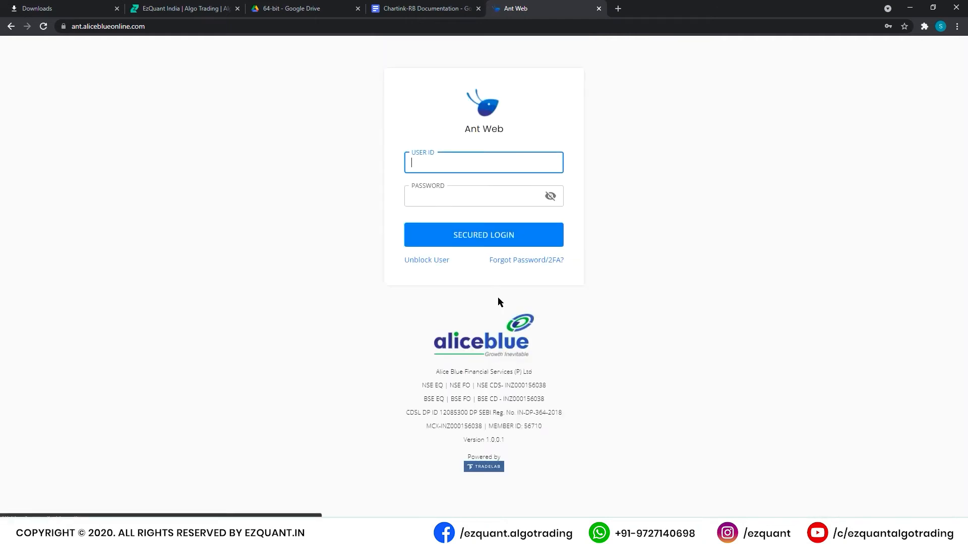
Open the authorisation link from step 4 of the documentation in a new tab.
left_click(444, 5)
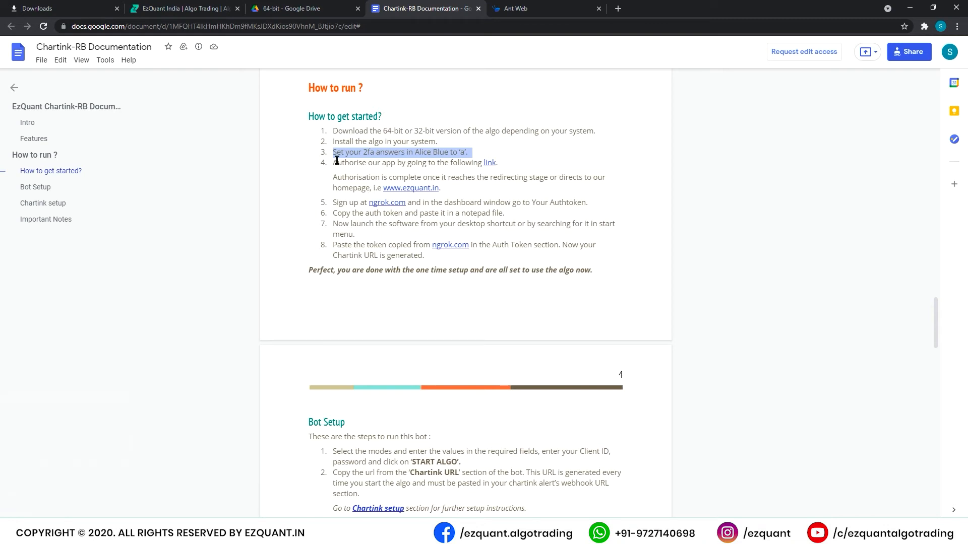
left_click_drag(333, 162, 465, 167)
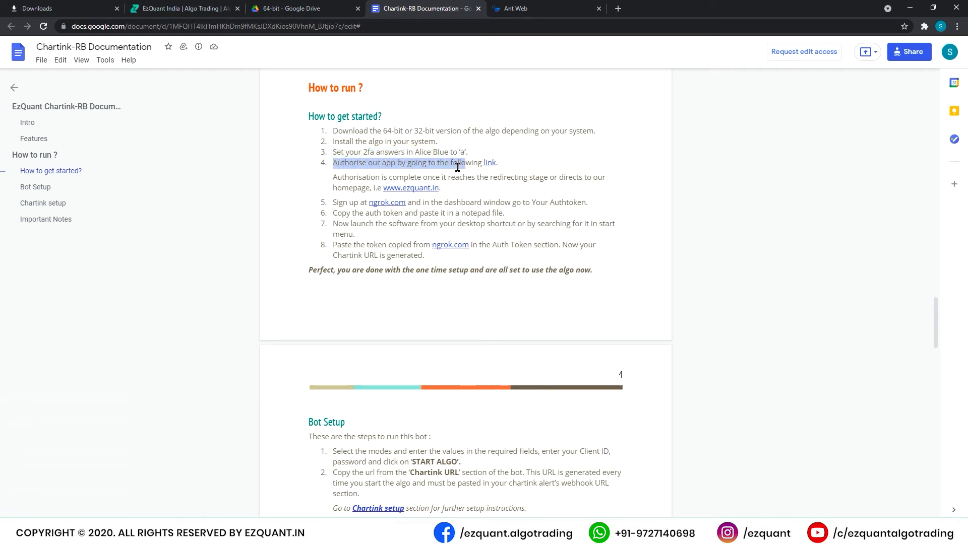
double_click(534, 160)
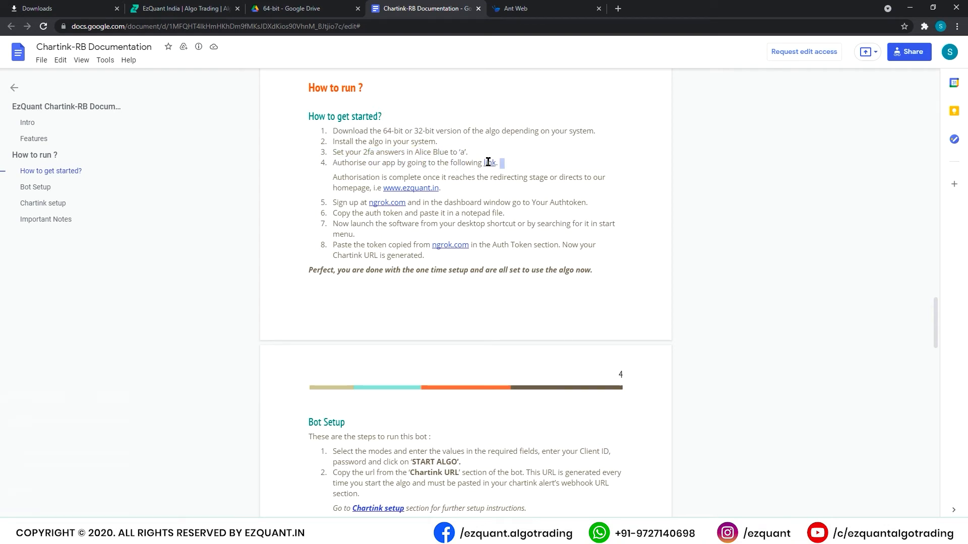
left_click(486, 164)
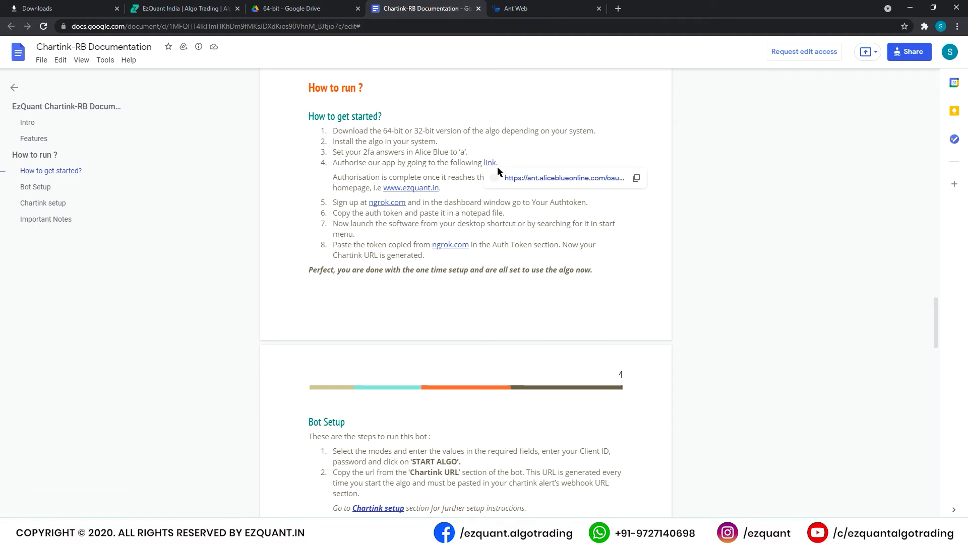
left_click(534, 179)
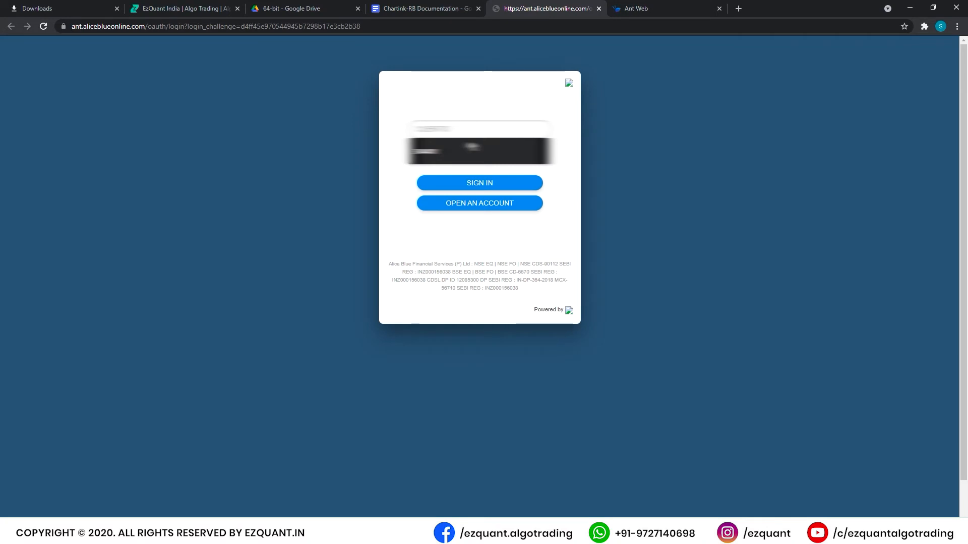
left_click(447, 152)
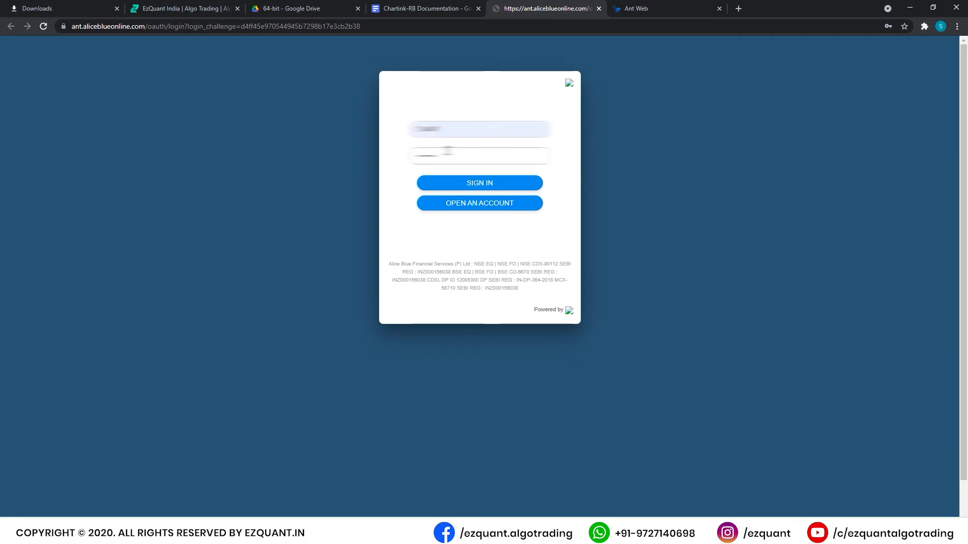
left_click(470, 189)
type("a")
left_click(428, 197)
type("a")
left_click(478, 228)
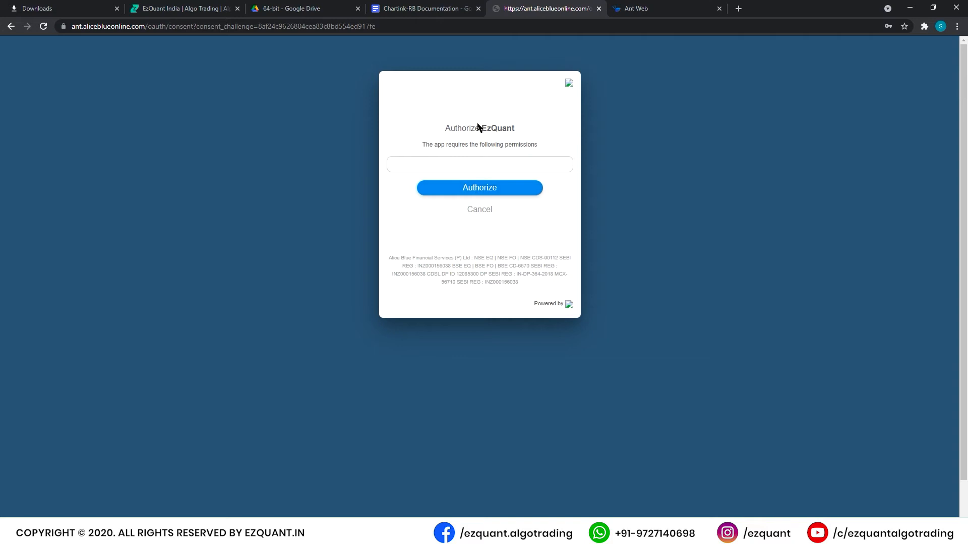
left_click(490, 190)
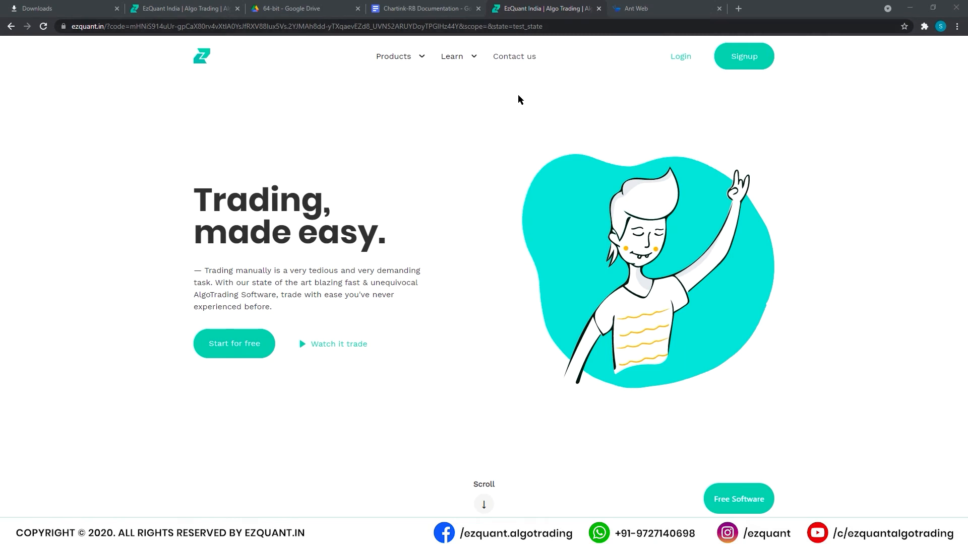
left_click(395, 6)
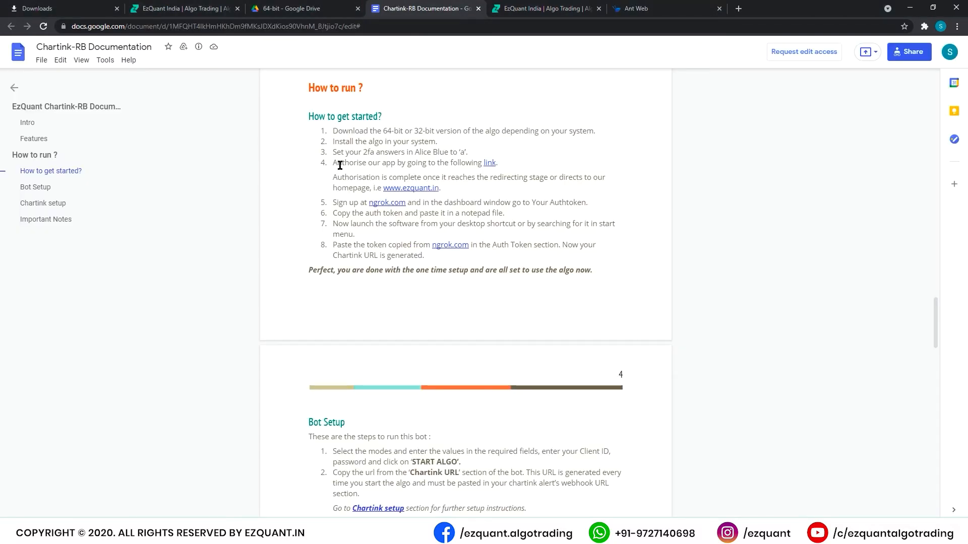
Highlight doc step 5, then search for ngrok and open the ngrok website.
left_click_drag(333, 162, 449, 187)
left_click(464, 192)
left_click_drag(333, 203, 595, 202)
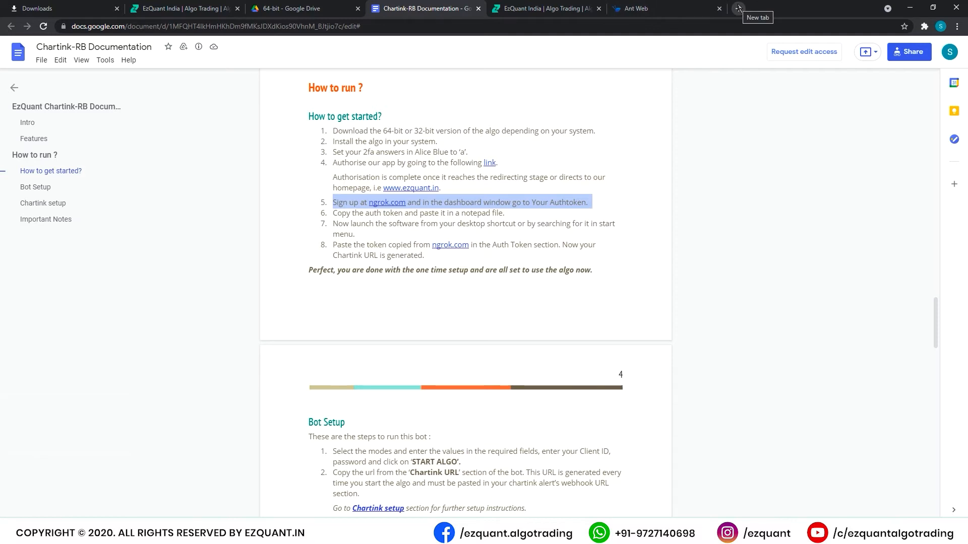
left_click(738, 8)
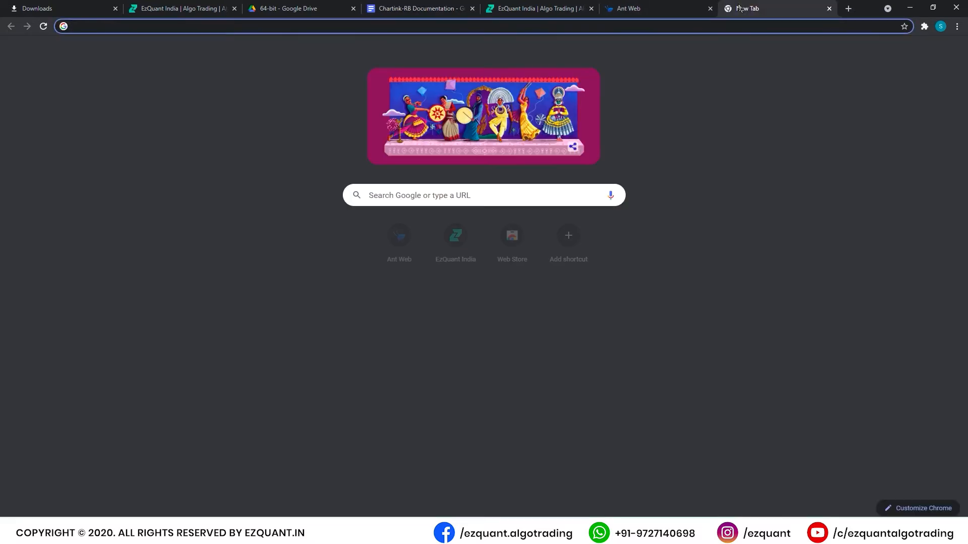
type("ngrok")
key("Return")
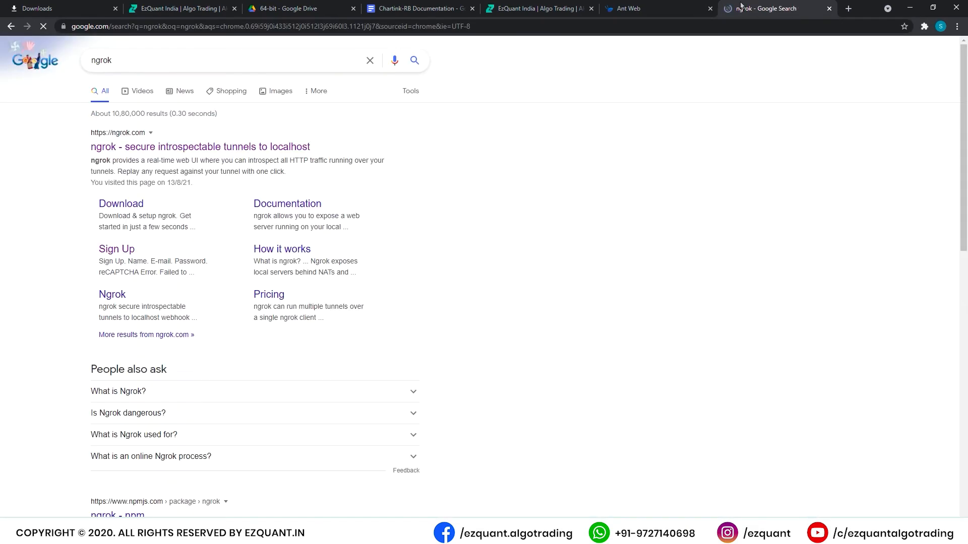
left_click(184, 147)
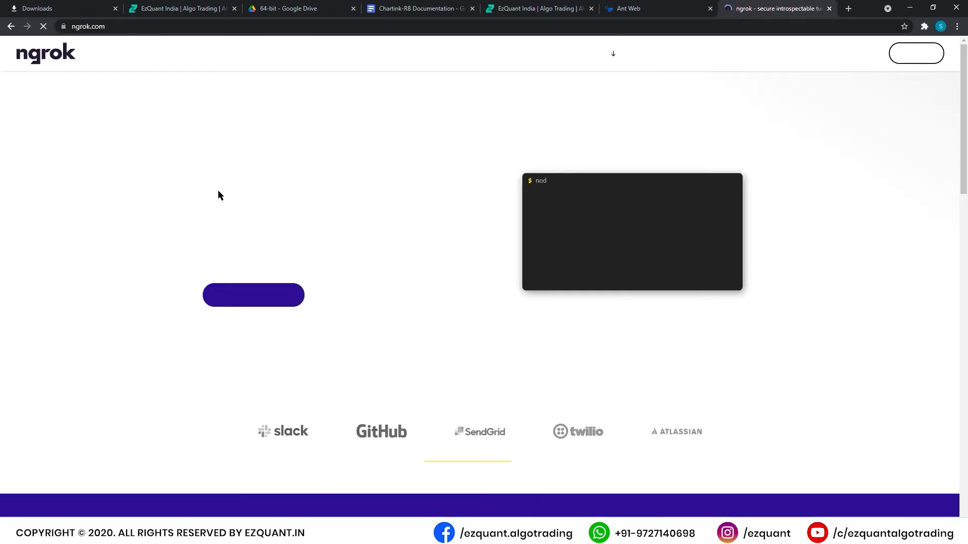
Log in to ngrok with Google and copy the personal authtoken to the clipboard.
left_click(900, 65)
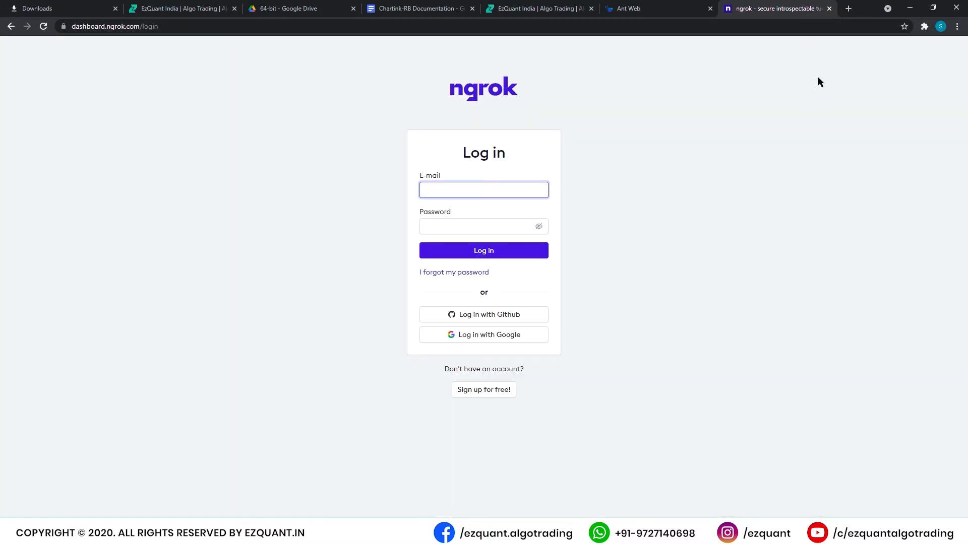
left_click(497, 335)
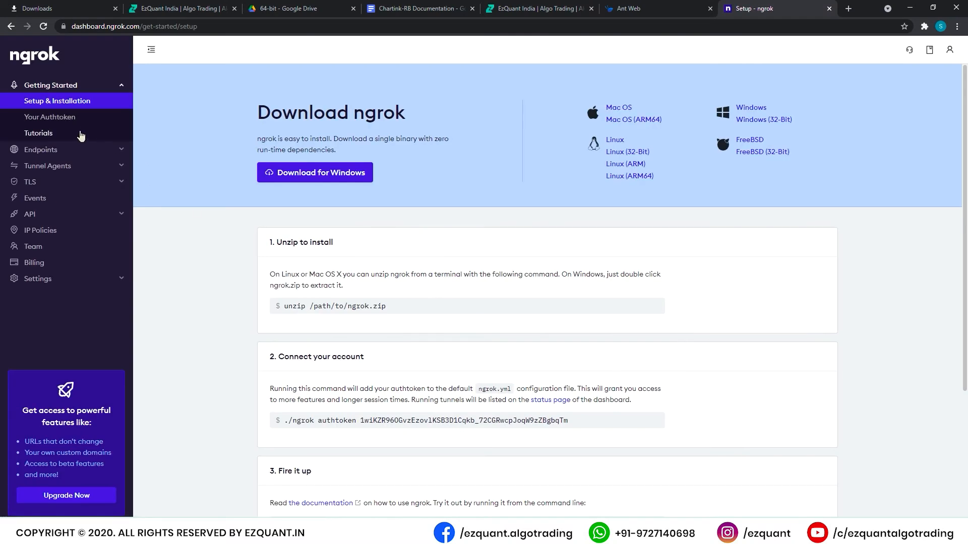
left_click(79, 119)
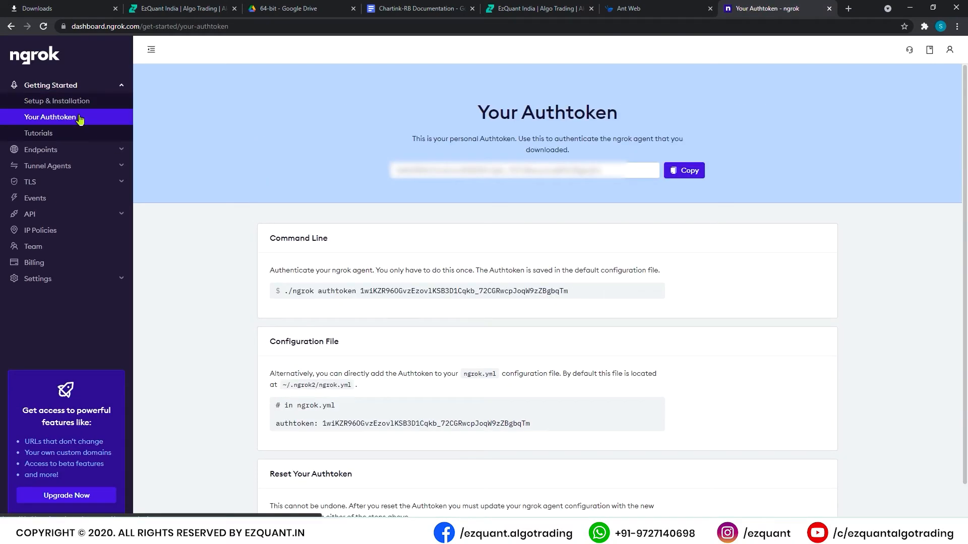
left_click(689, 172)
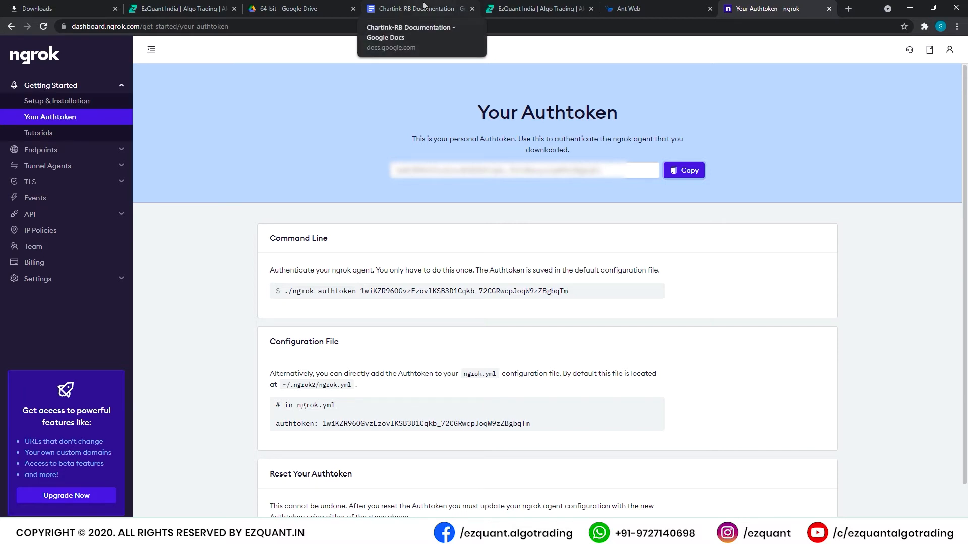
left_click(423, 9)
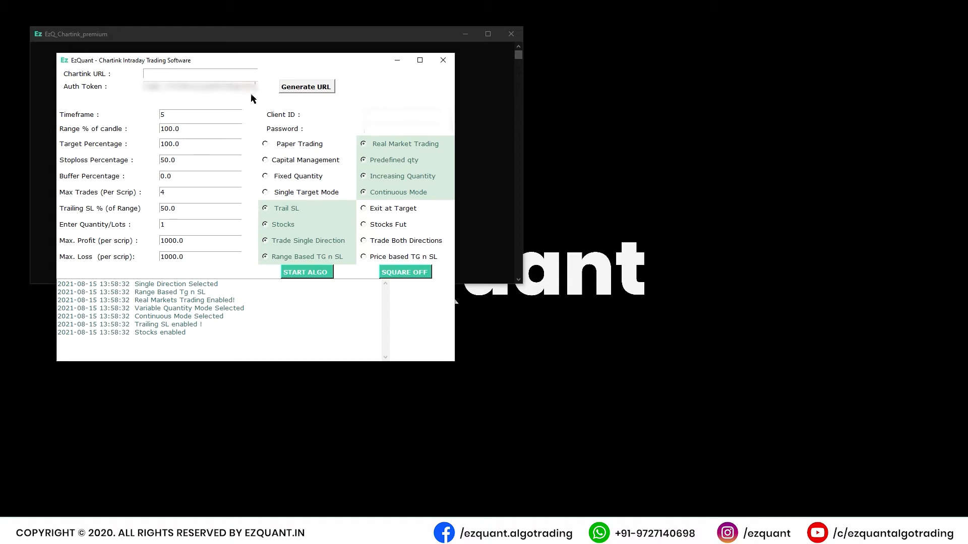
left_click(318, 91)
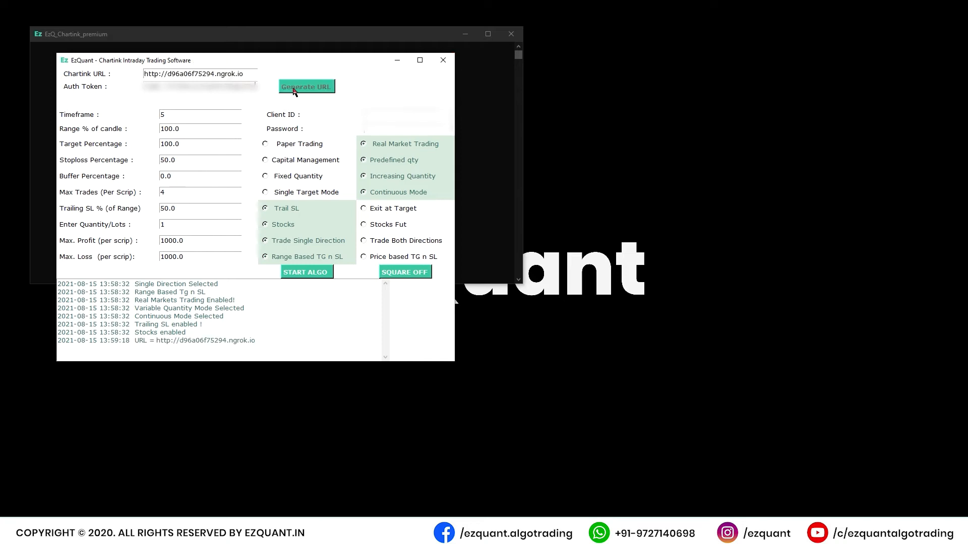
double_click(201, 76)
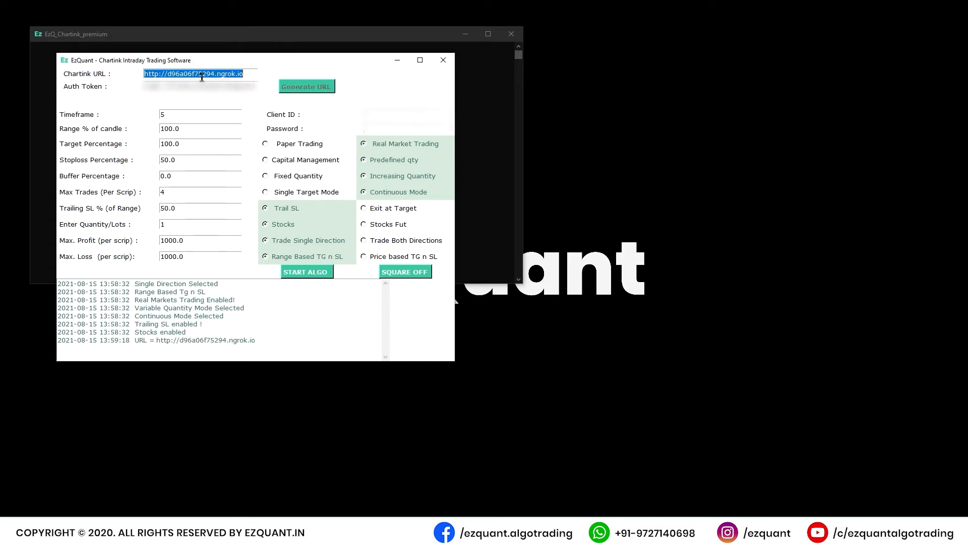
left_click(205, 75)
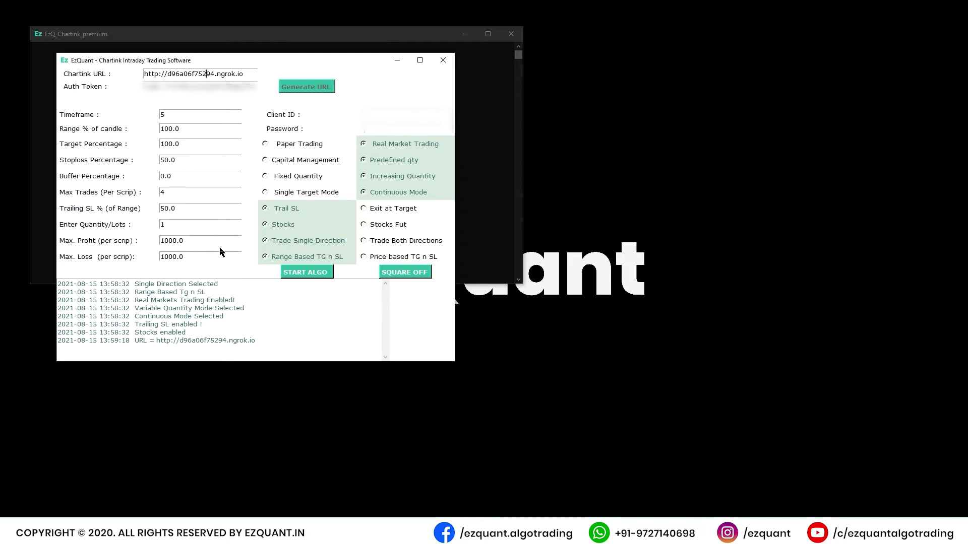
double_click(162, 114)
Enter Timeframe 10 and start editing the Range % of candle value.
type("10")
key("Tab")
type("1")
key("BackSpace")
key("BackSpace")
Try price-based targets and stop loss, then return to Range Based TG n SL.
left_click(206, 131)
left_click(184, 162)
left_click_drag(183, 162, 140, 179)
left_click(365, 256)
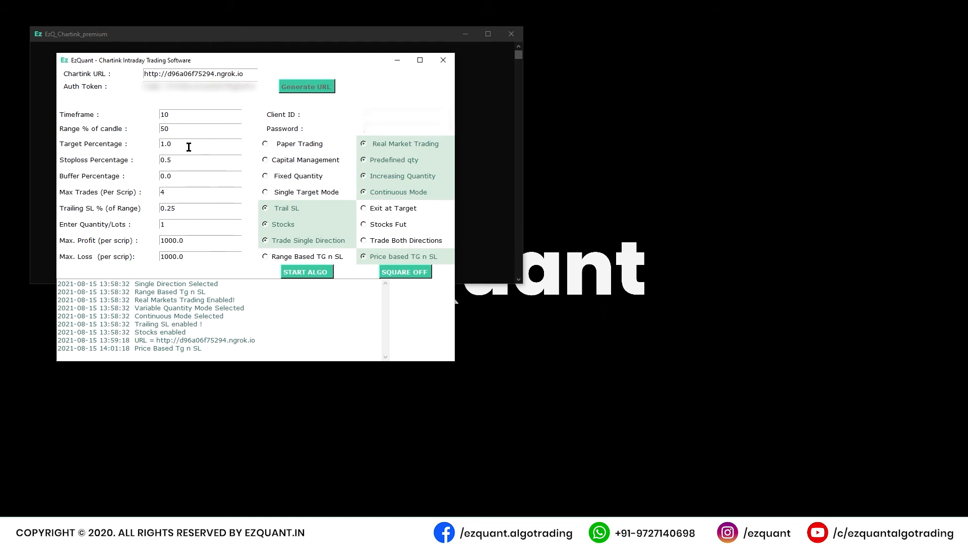
left_click(285, 258)
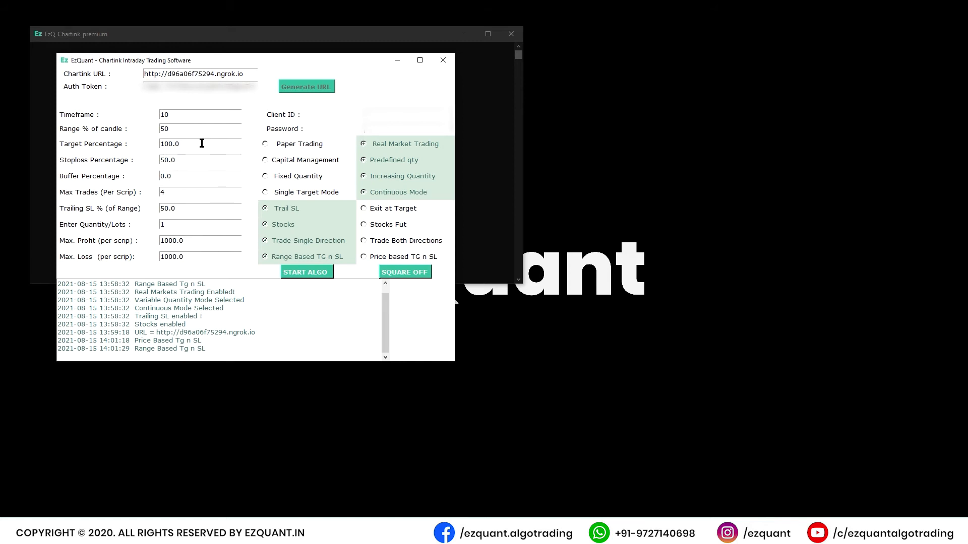
Replace the Buffer Percentage value 0.0 with 25.
left_click(175, 180)
left_click_drag(175, 180, 151, 179)
type("25")
key("Tab")
key("Tab")
key("Tab")
key("Tab")
Change the Trailing SL value from 50.0 to 100000.
double_click(201, 206)
type("100000")
left_click(187, 225)
Choose Capital Management sizing with 5000.0 capital per scrip.
left_click(279, 161)
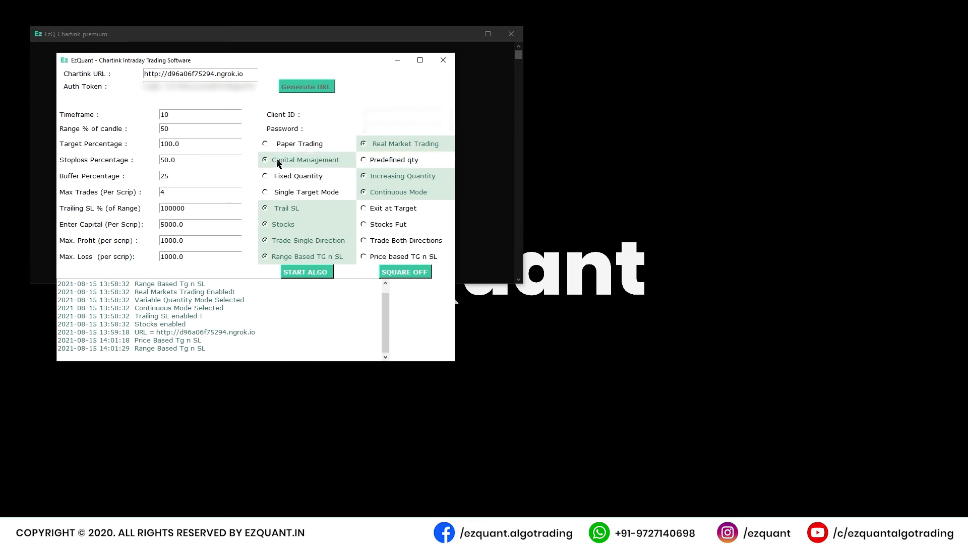
left_click(371, 162)
left_click(330, 164)
Trade Stocks Fut with expiry day 26 and expiry month 8.
left_click(382, 227)
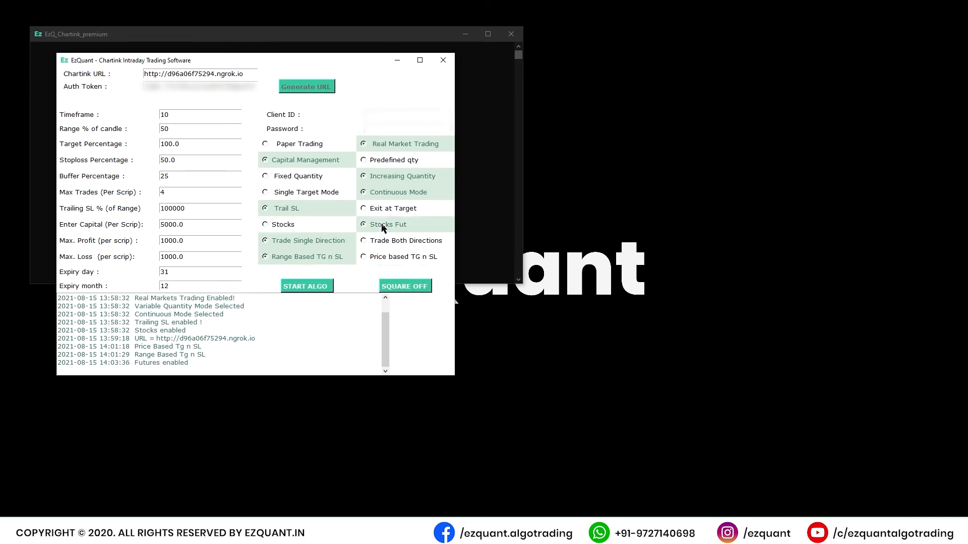
left_click_drag(181, 273, 152, 271)
type("26")
key("Tab")
type("8")
Use Predefined qty sizing with 2 lots.
left_click(379, 162)
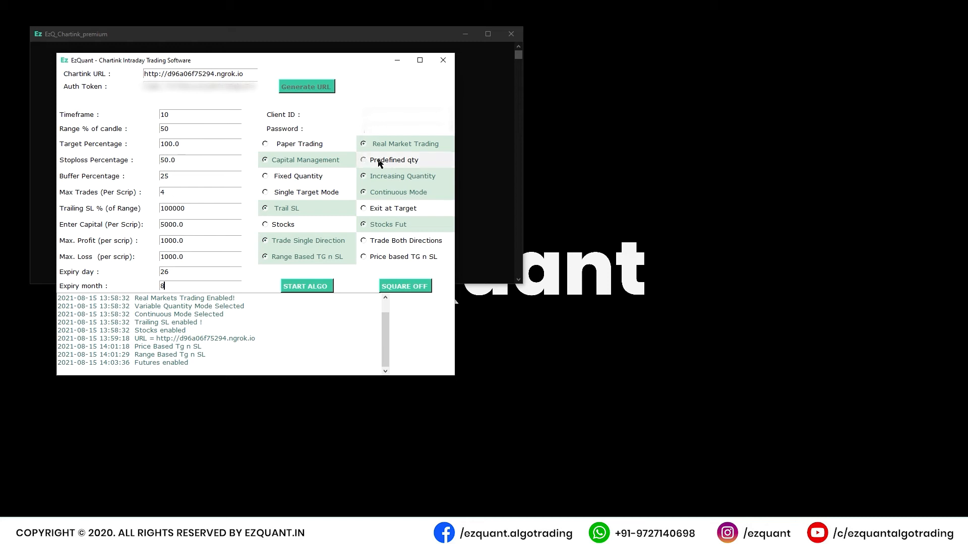
left_click_drag(180, 225, 155, 225)
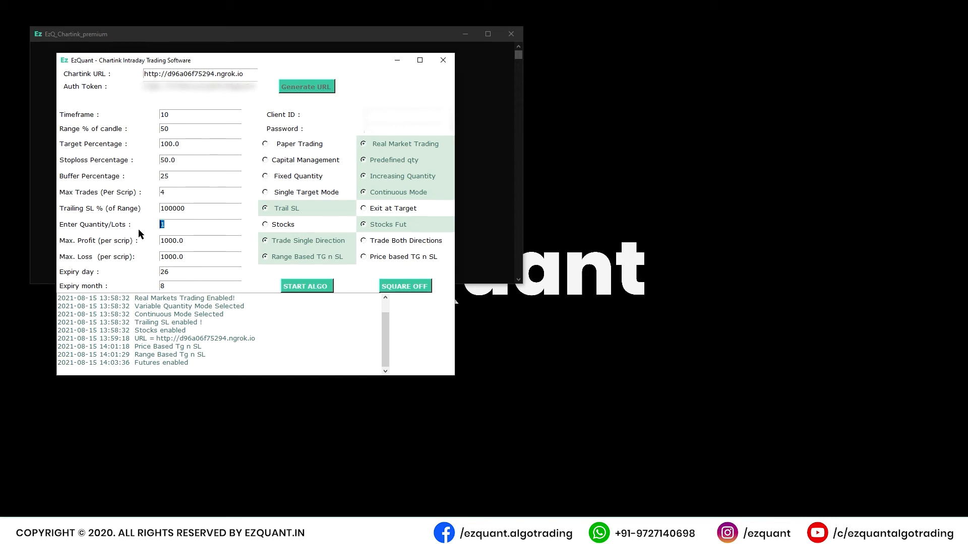
type("2")
Select Stocks instead of Stocks Fut and select the Max Profit value 1000.0.
left_click(325, 224)
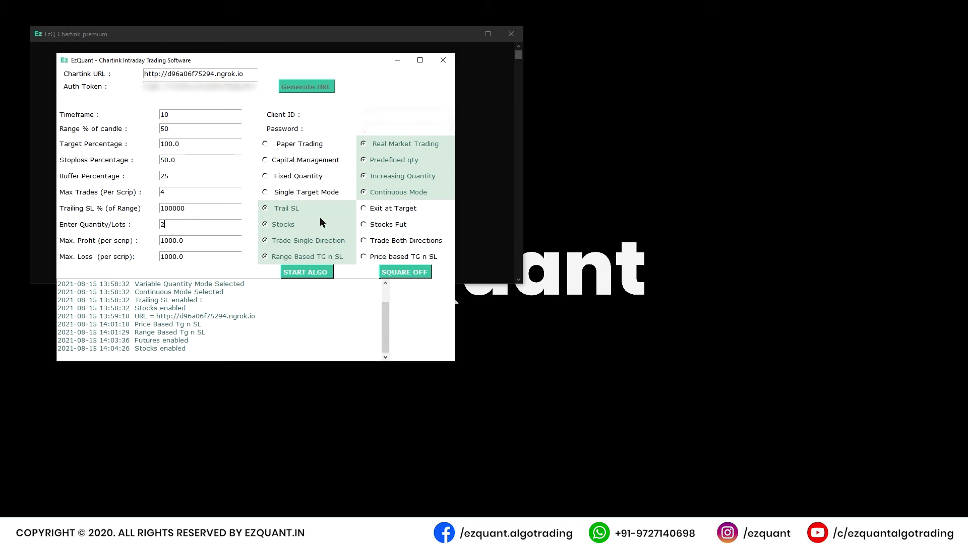
key("Tab")
key("Tab")
left_click_drag(189, 241, 124, 238)
Set the algo to trade both directions.
left_click(370, 244)
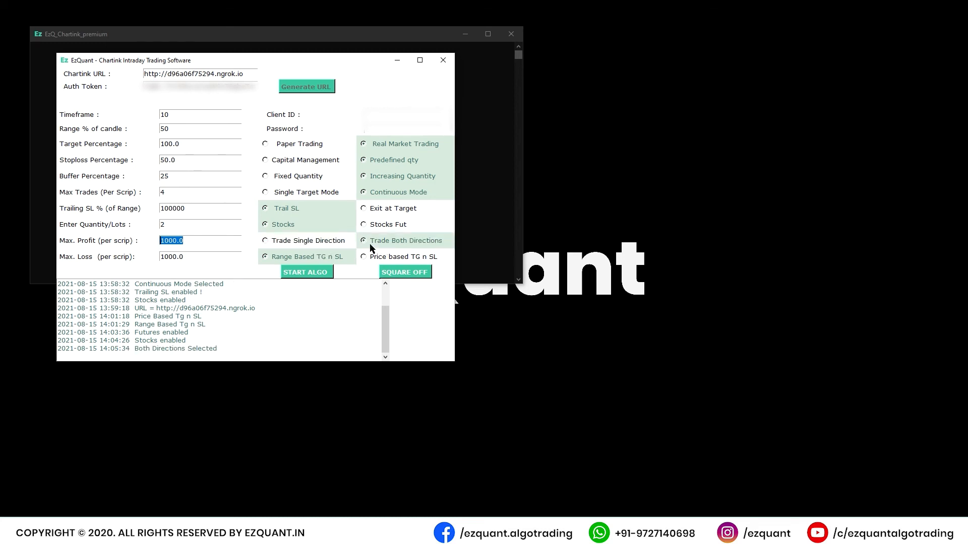
left_click(339, 243)
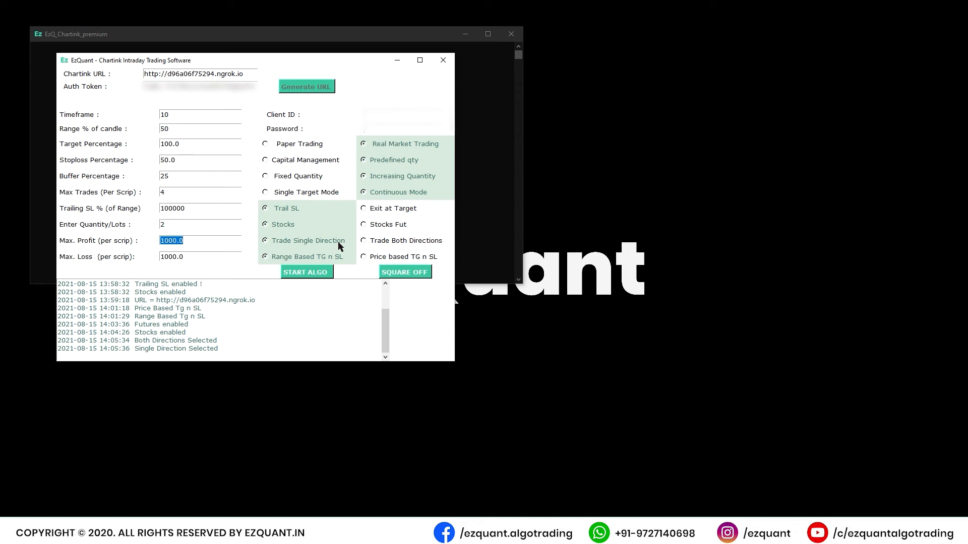
left_click(379, 247)
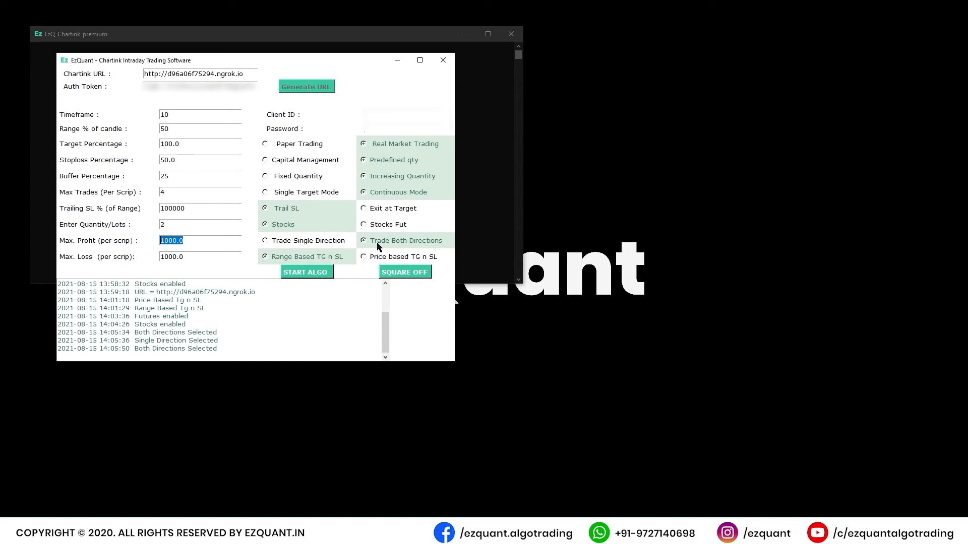
Choose Increasing Quantity instead of fixed quantity.
left_click(290, 178)
left_click(391, 178)
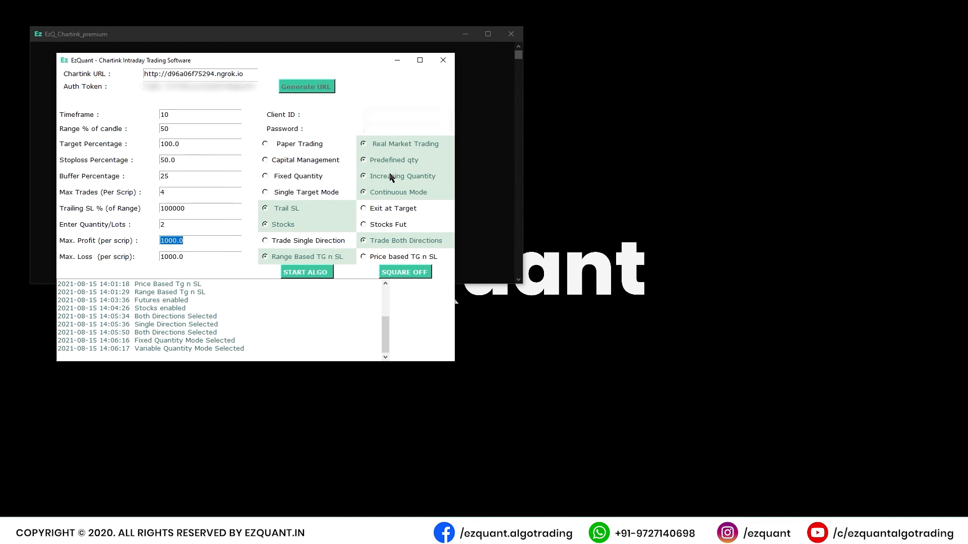
left_click(316, 179)
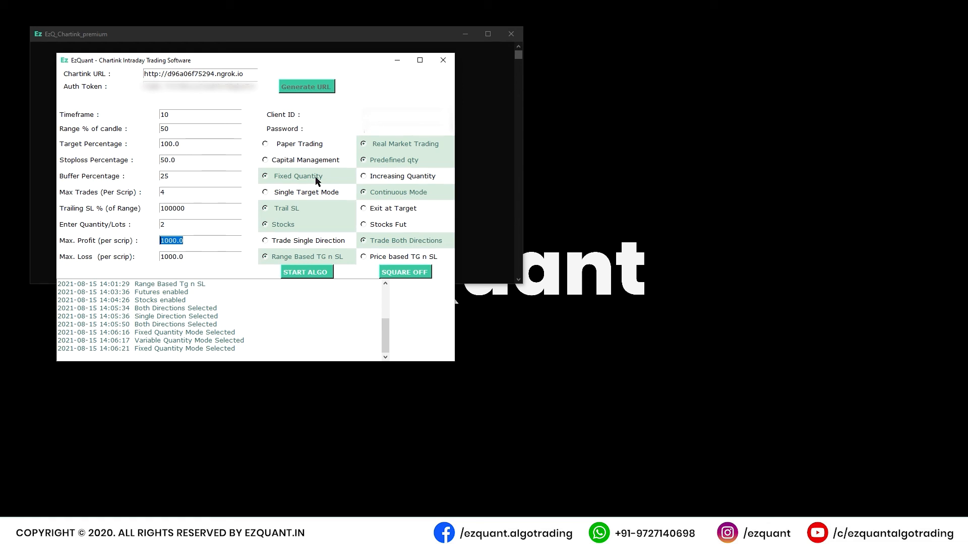
left_click(375, 184)
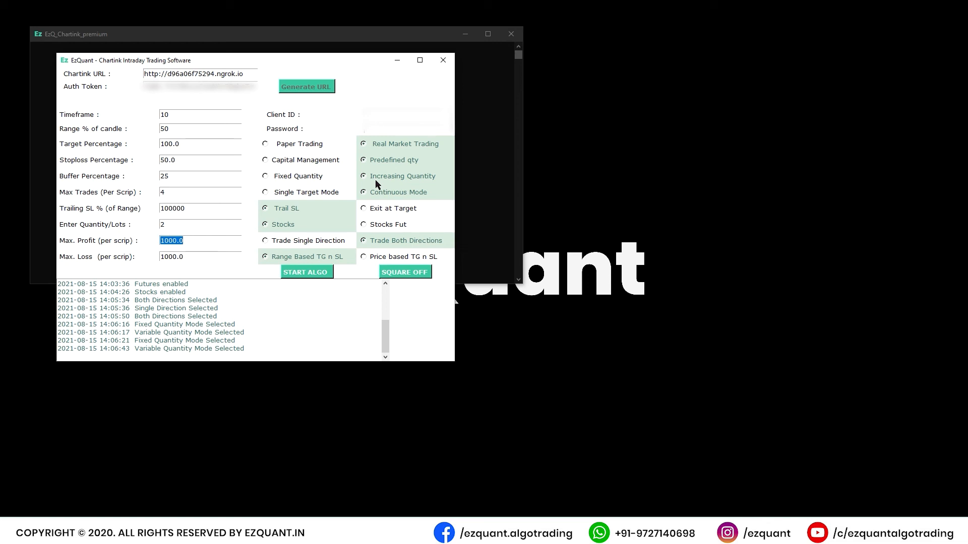
Select Single Target Mode instead of Continuous Mode.
left_click(274, 193)
left_click(414, 198)
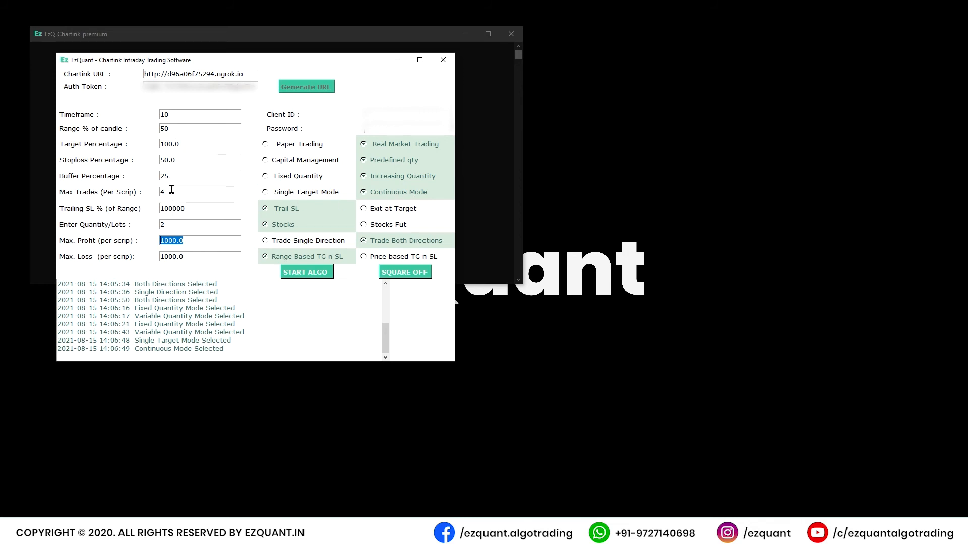
left_click_drag(173, 193, 150, 193)
left_click(285, 192)
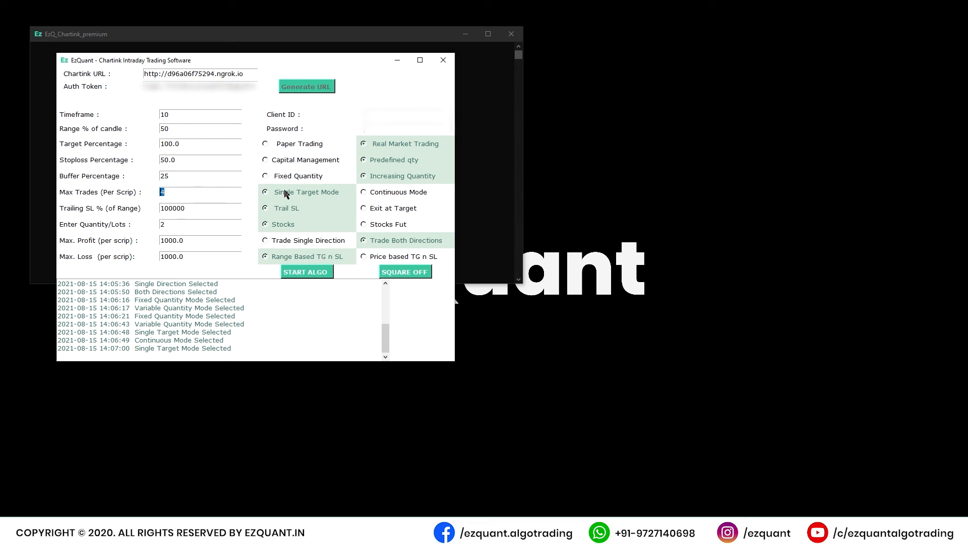
Keep Trail SL selected over Exit at Target, moving to the Trailing SL % field.
left_click(365, 212)
left_click(296, 213)
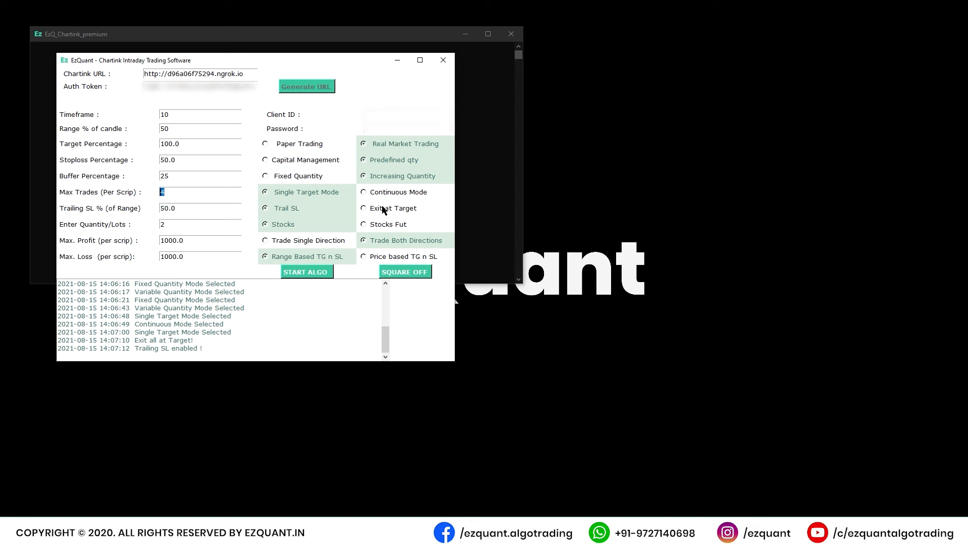
left_click(382, 209)
left_click(383, 210)
left_click(285, 210)
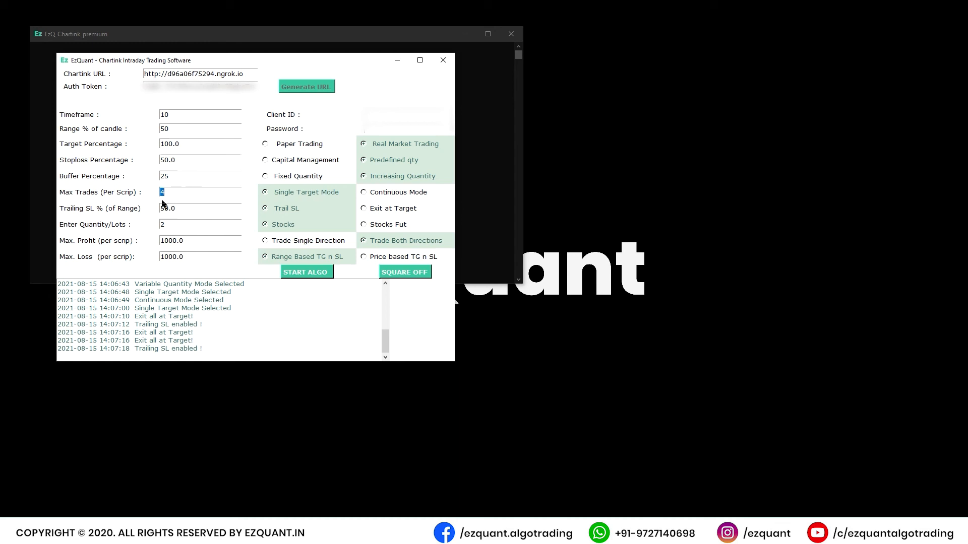
key("Tab")
Enter the broker Client ID and password, then start the algo.
left_click(387, 111)
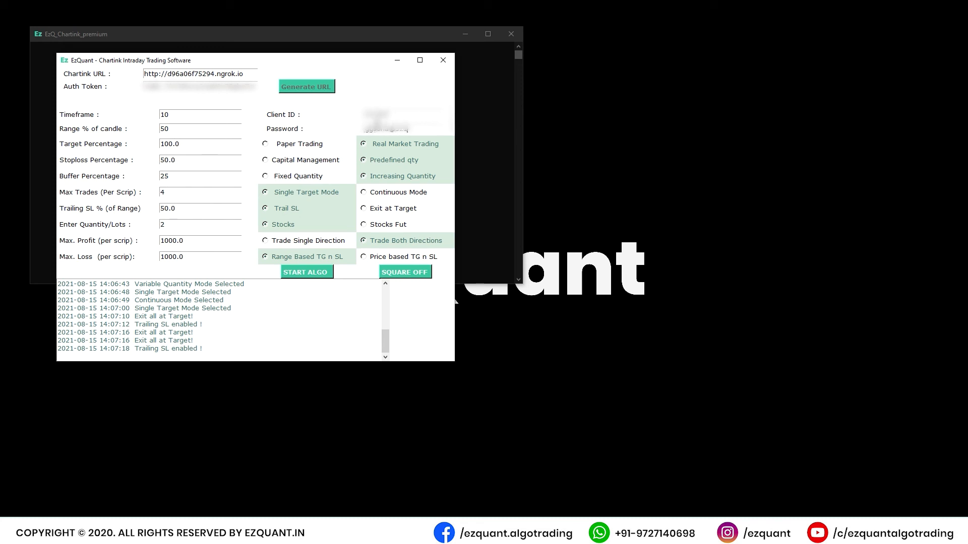
left_click(326, 277)
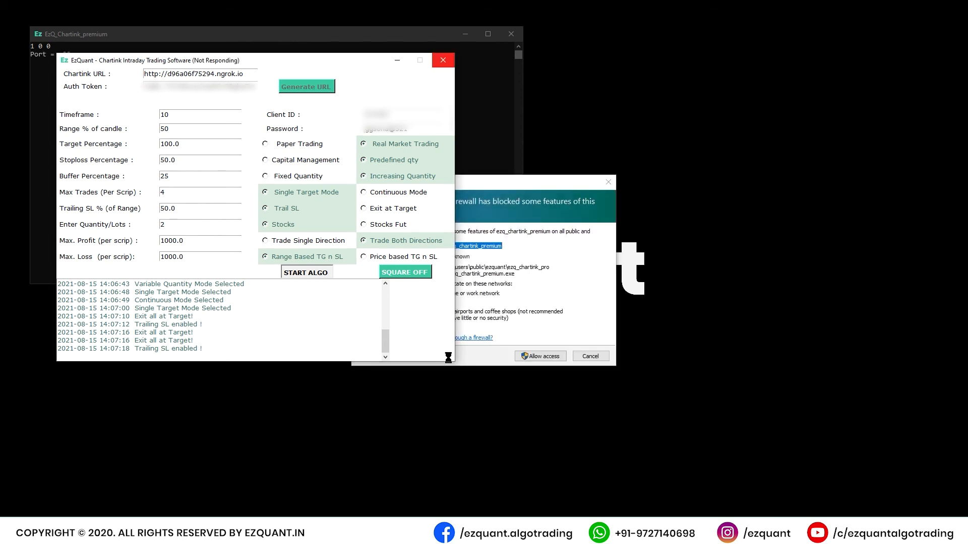
Allow the algo through the firewall, confirm it logged in, and select the ngrok URL.
left_click(536, 357)
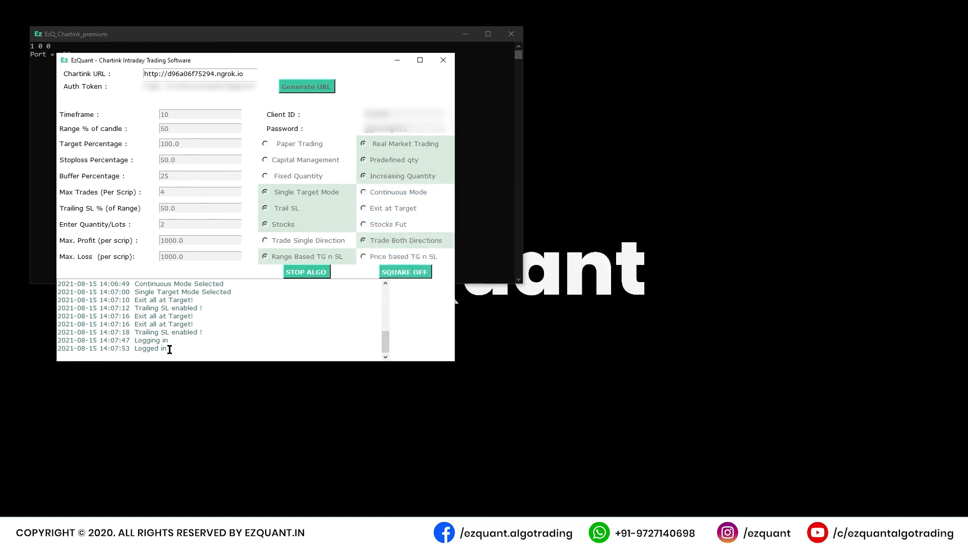
left_click_drag(170, 349, 257, 355)
left_click(212, 74)
double_click(212, 73)
key("ctrl+c")
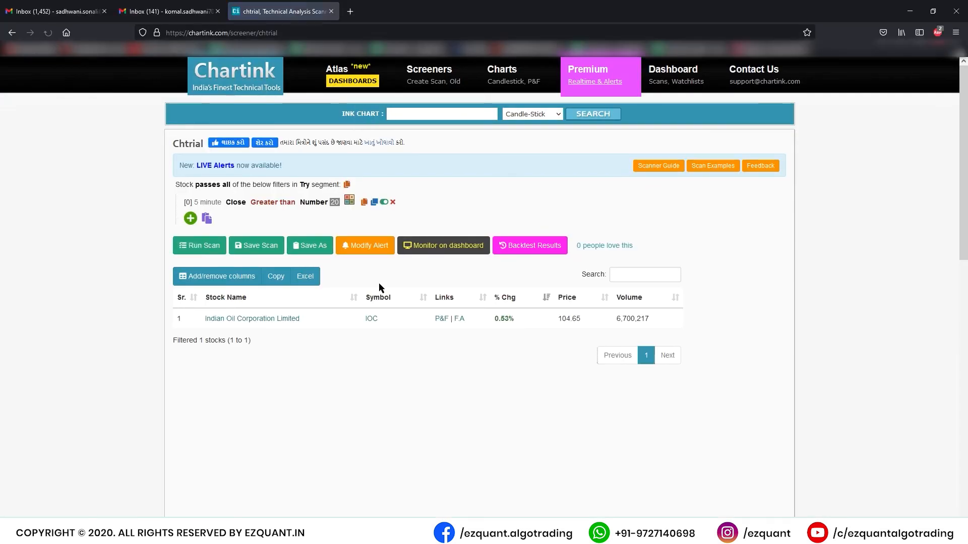
left_click(363, 247)
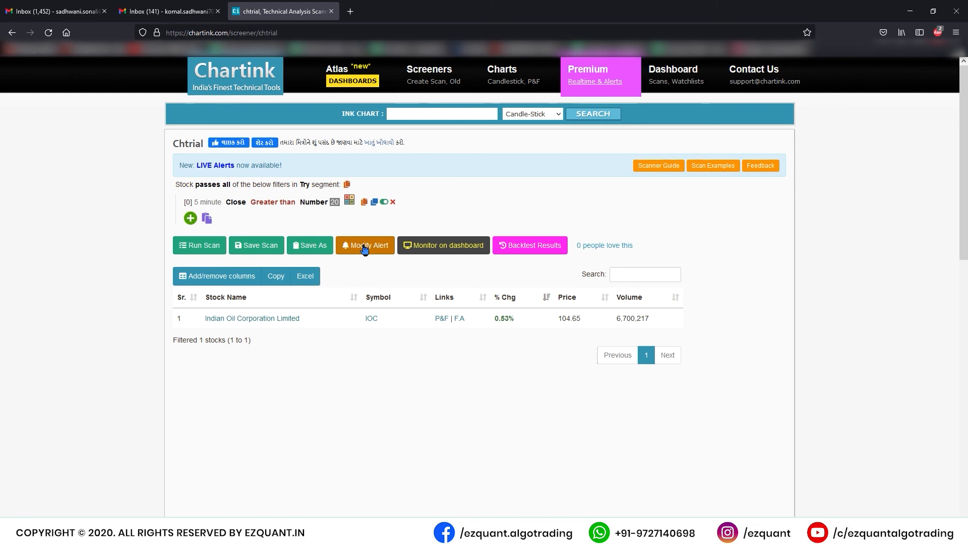
scroll(350, 319, "up", 1)
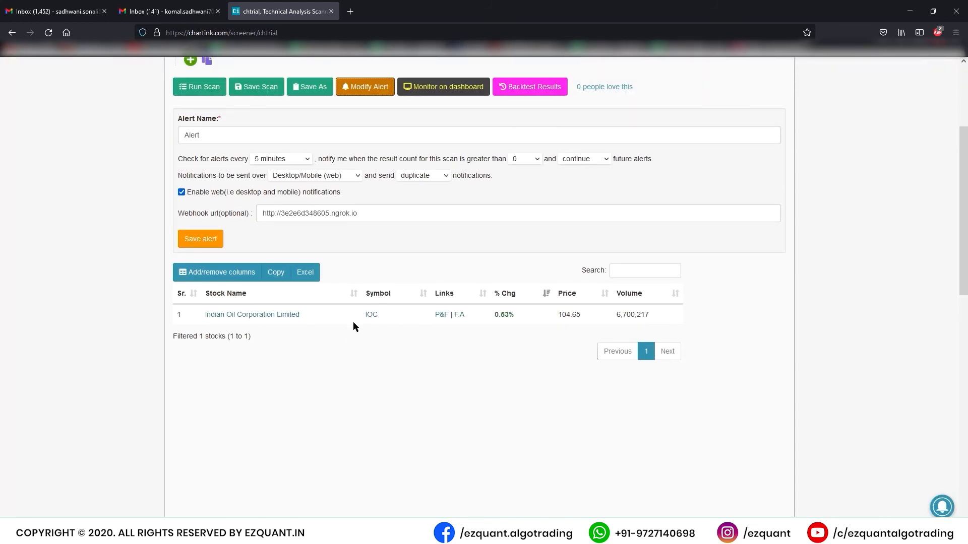
double_click(326, 213)
triple_click(350, 209)
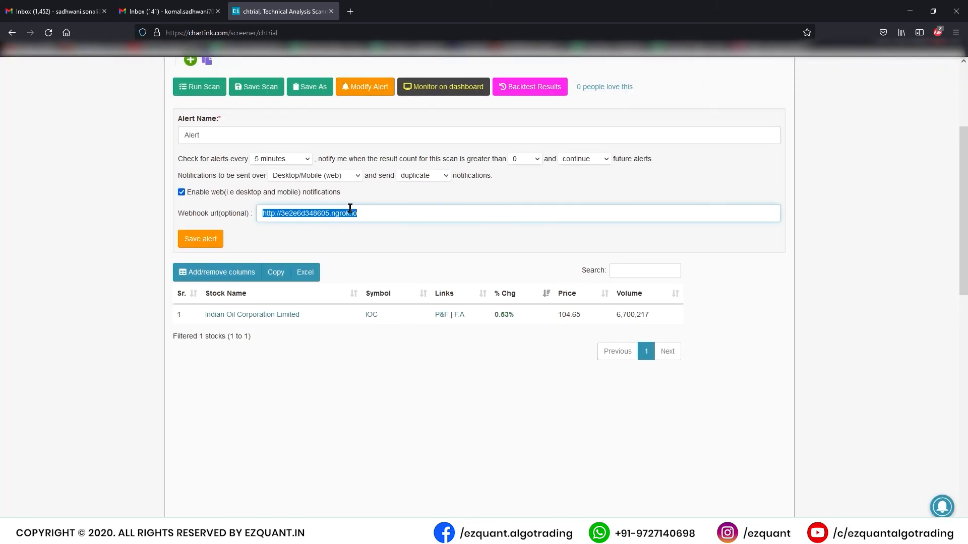
key("ctrl+v")
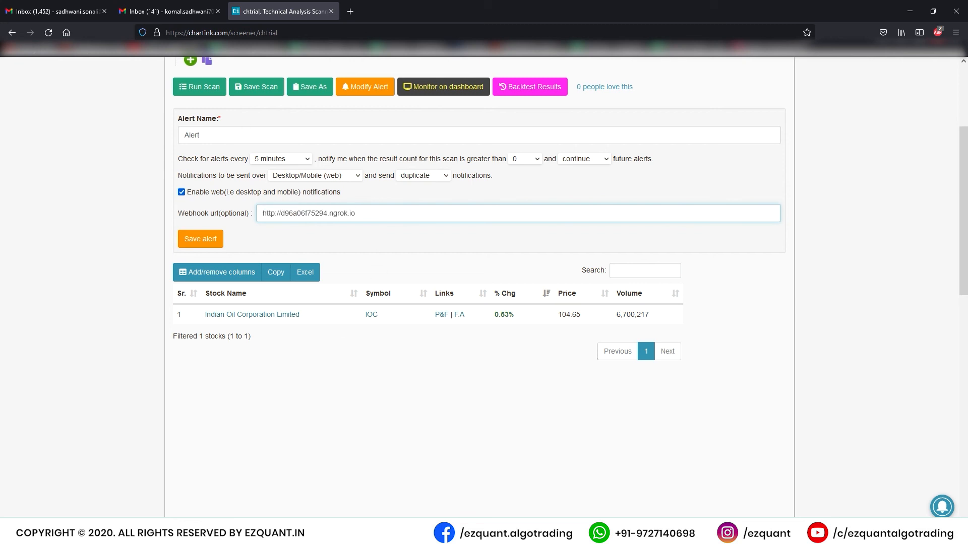
key("alt+Tab")
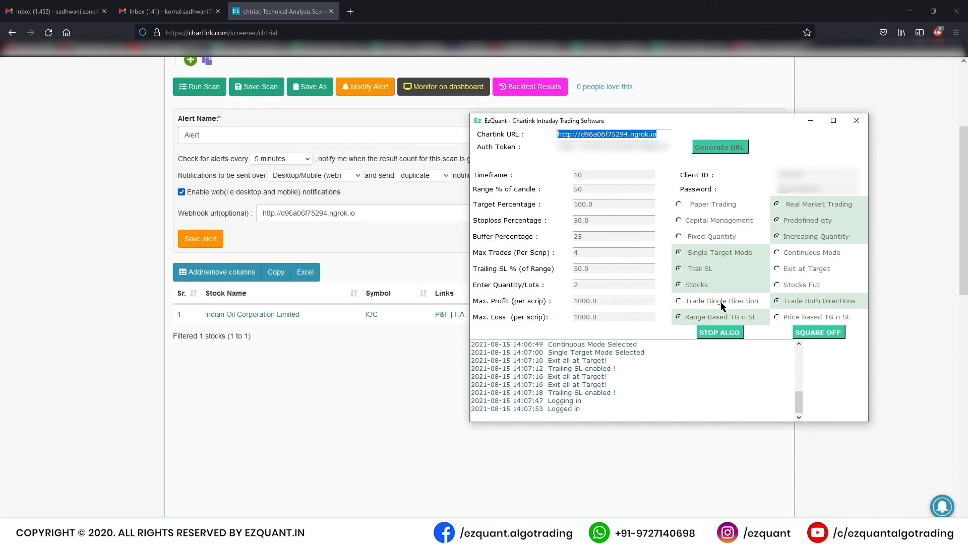
Rename the alert from 'Alert' to 'short'.
double_click(235, 130)
key("BackSpace")
scroll(234, 130, "up", 3)
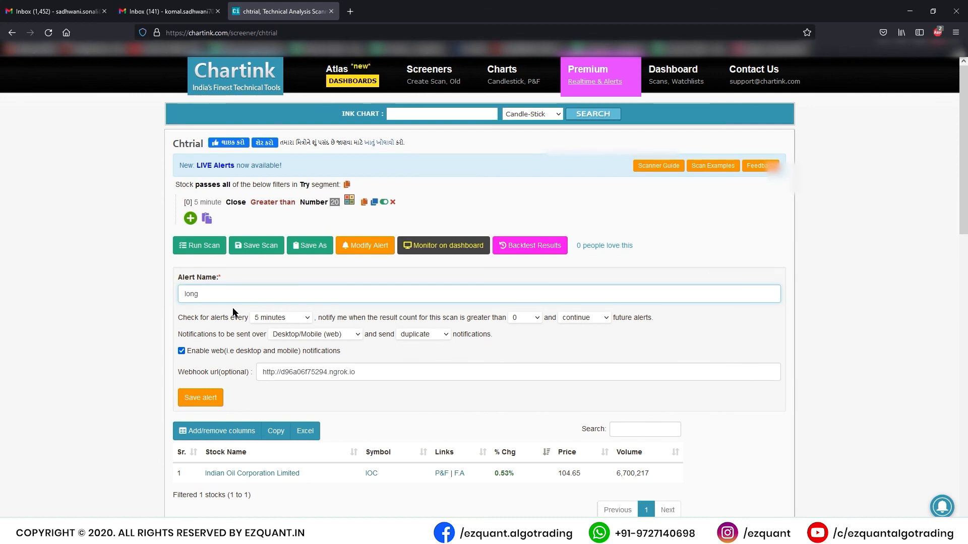
key("BackSpace")
key("BackSpace")
key("BackSpace")
key("BackSpace")
type("shor")
Check the ngrok URL in EzQuant, then save the Chartink alert.
left_click(457, 532)
left_click(489, 513)
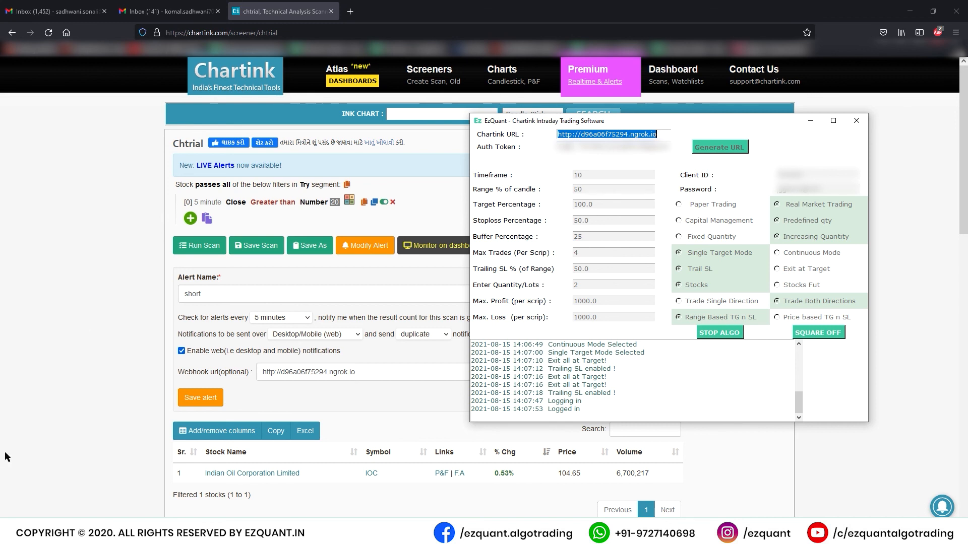
left_click(192, 400)
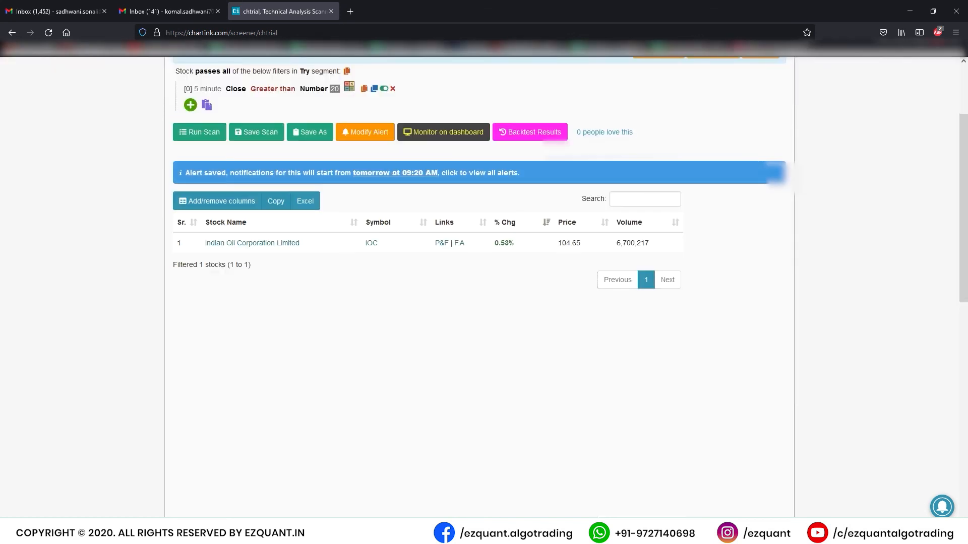
Bring the EzQuant window, still logged in with the ngrok URL, in front of Chartink.
left_click(499, 505)
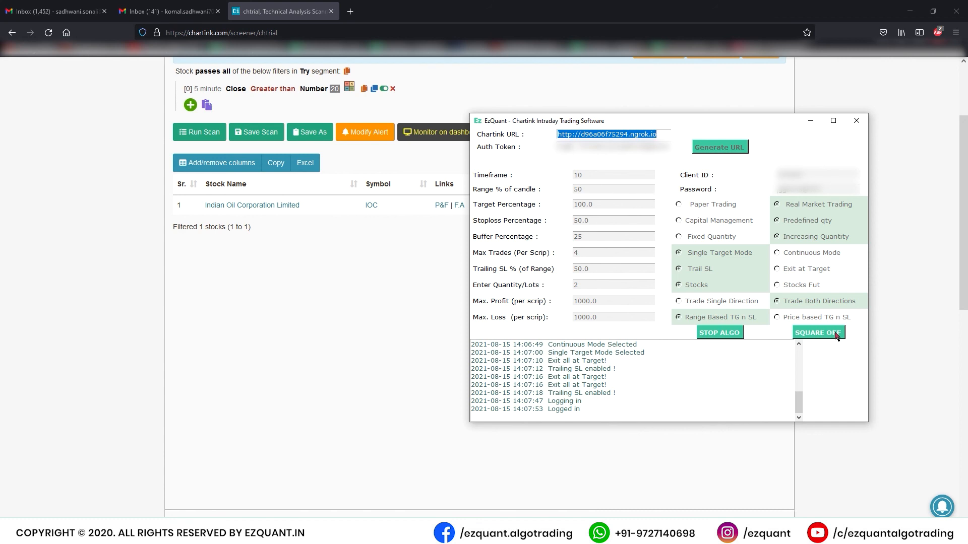
Stop the algo, set Quantity/Lots to 10 with Trade Single Direction, and start it again.
left_click(718, 334)
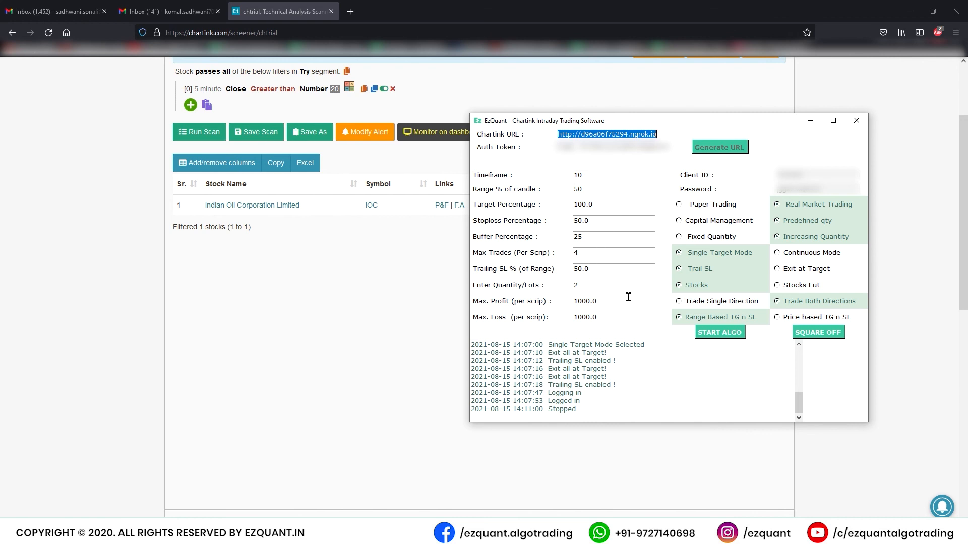
double_click(587, 286)
type("10")
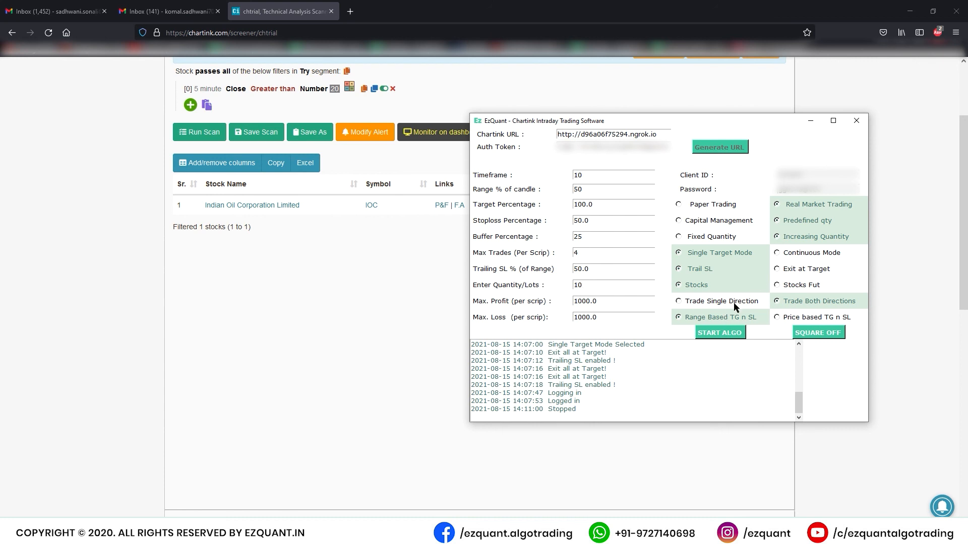
left_click(705, 301)
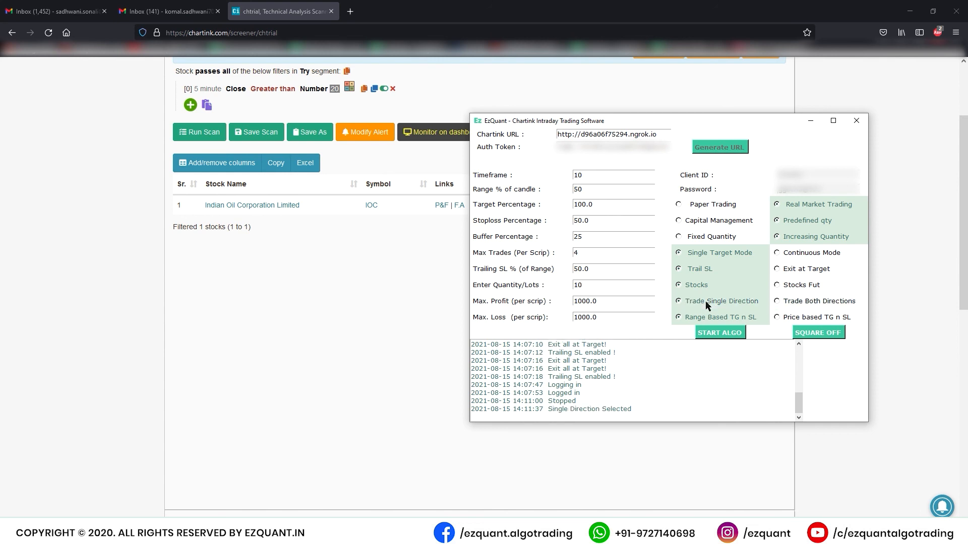
left_click(722, 334)
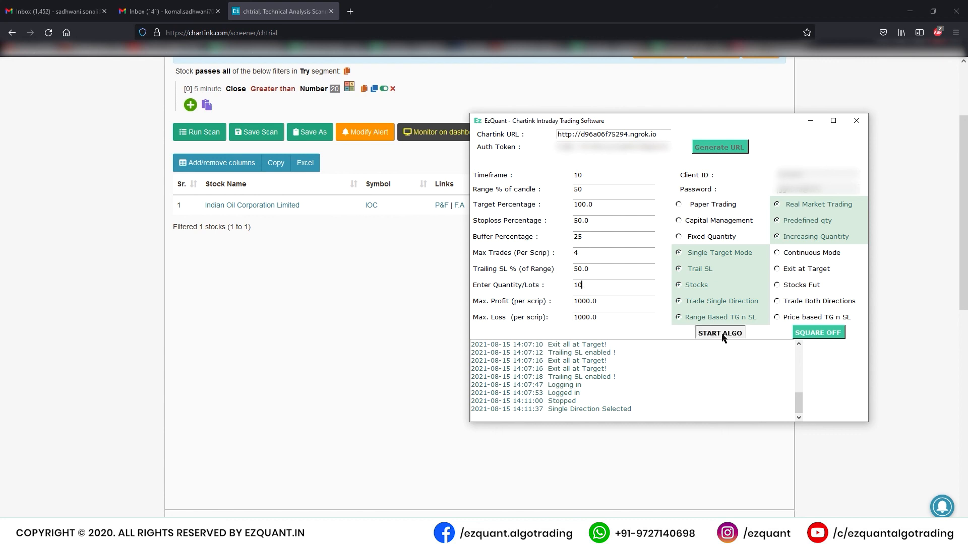